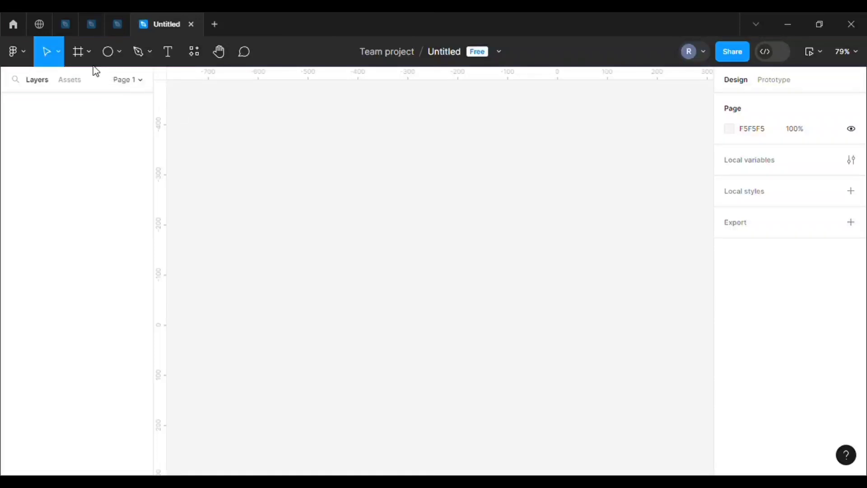
Place a 100 × 100 frame on the canvas and set its corner radius to 100 so it forms a circle
left_click(88, 51)
left_click(83, 84)
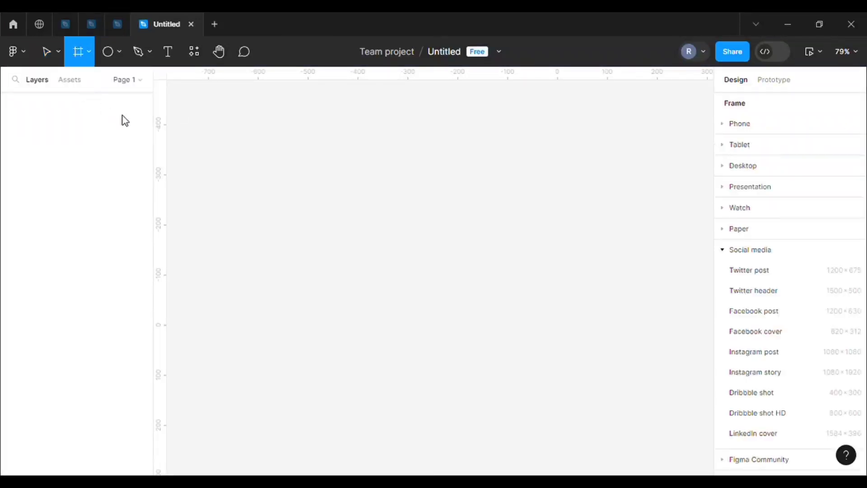
left_click(418, 258)
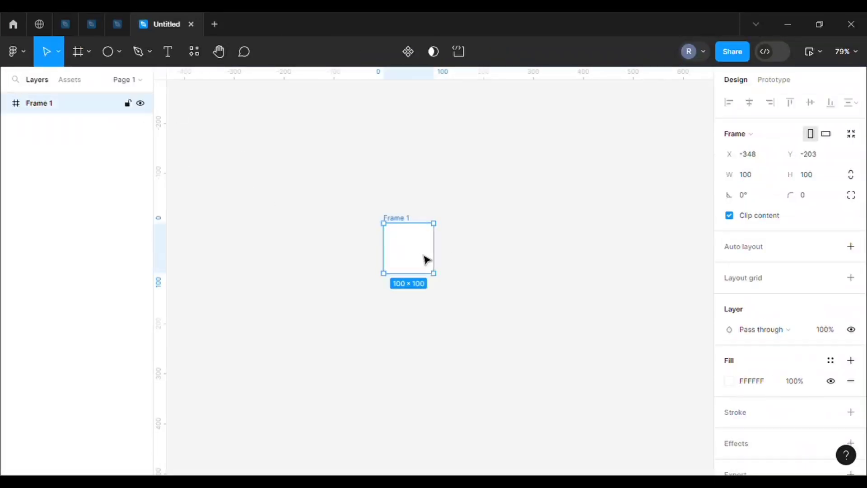
left_click(807, 196)
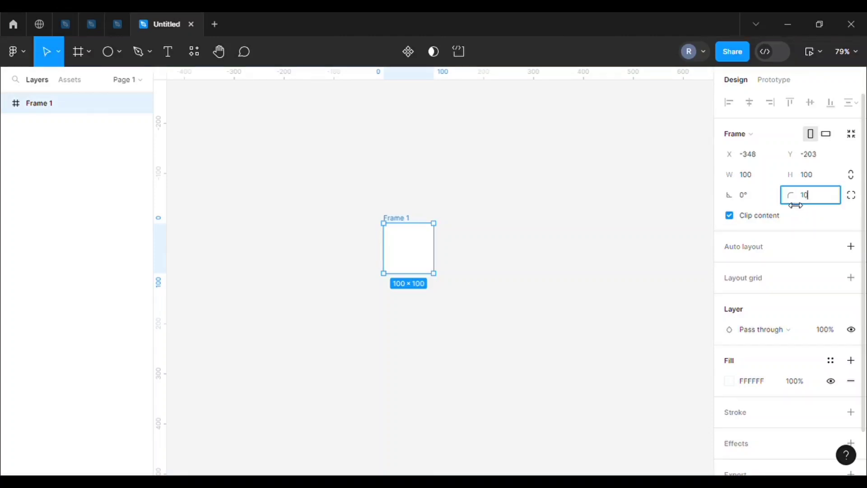
left_click(684, 217)
left_click(406, 257)
scroll(406, 257, "up", 1)
left_click(299, 182)
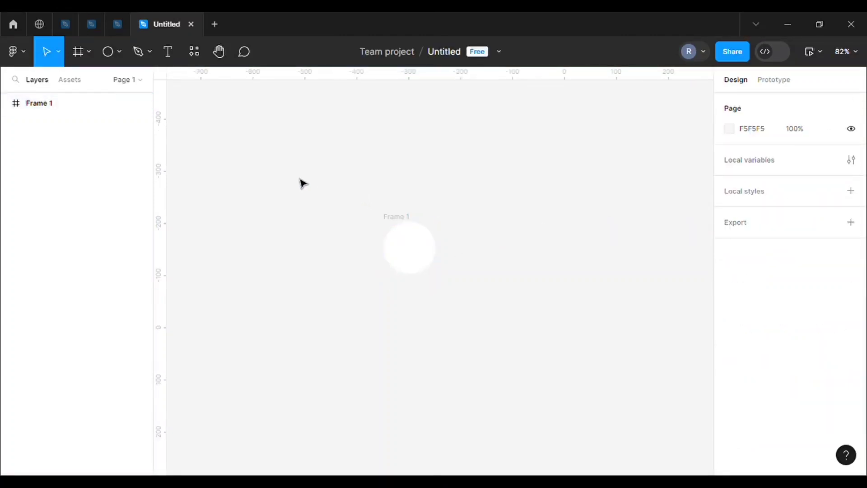
Draw a wide zigzag line with five even peaks below the circular frame using the Pen tool
left_click(149, 54)
left_click(136, 82)
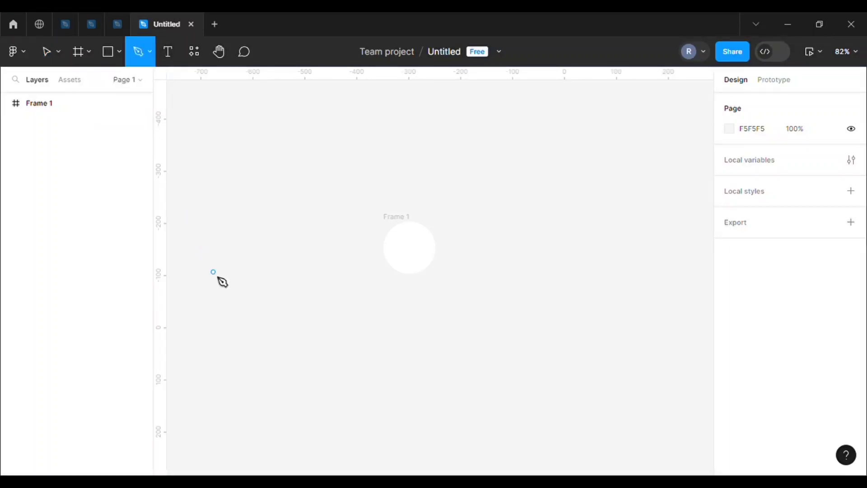
left_click(204, 342)
left_click(245, 327)
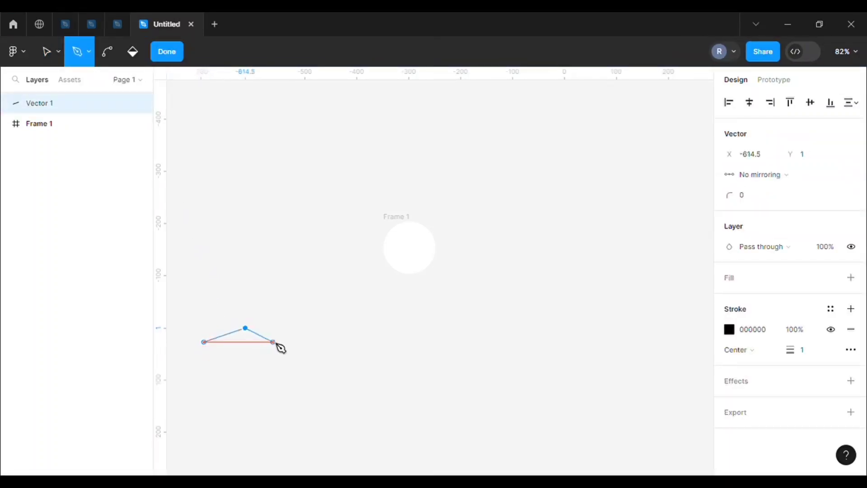
left_click(283, 342)
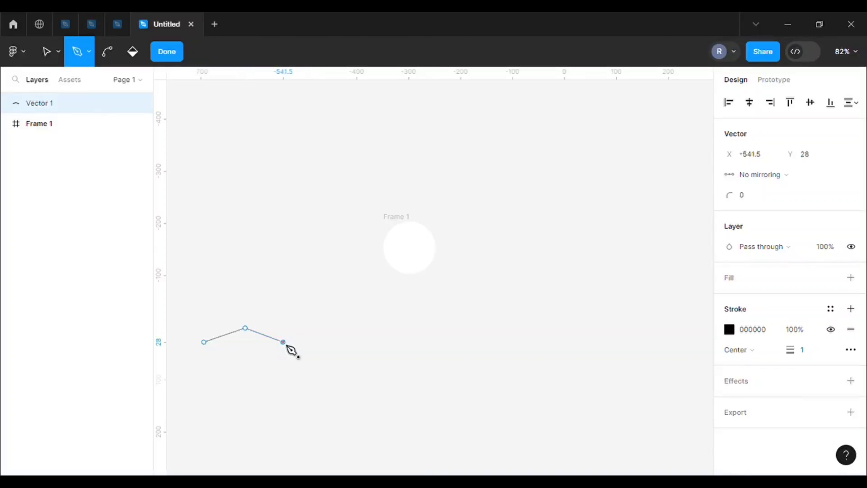
left_click(331, 328)
left_click(377, 341)
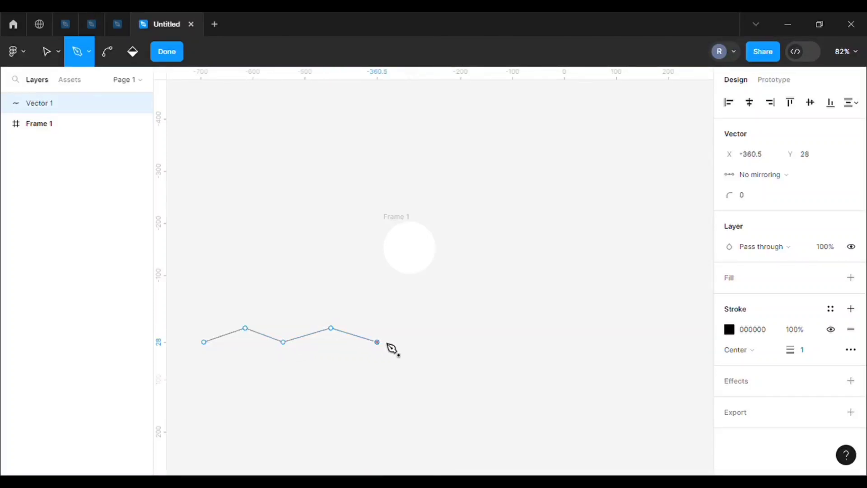
left_click(425, 328)
left_click(473, 341)
left_click(519, 328)
left_click(567, 341)
left_click(615, 327)
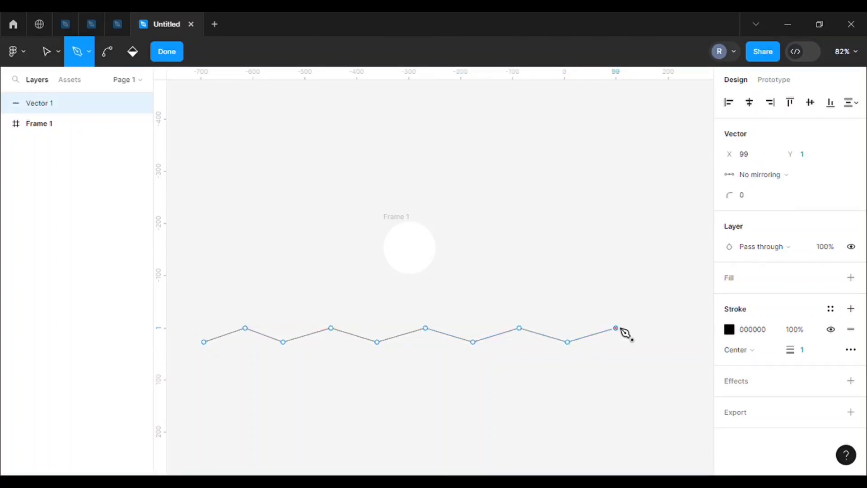
left_click(668, 342)
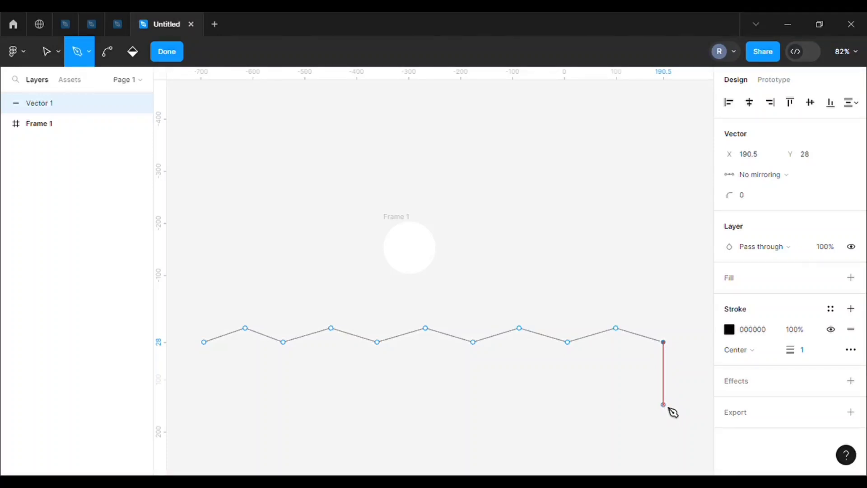
Close the zigzag into a shape about 892 × 138.5 with two sides and a flat base, and finish the path
left_click(663, 400)
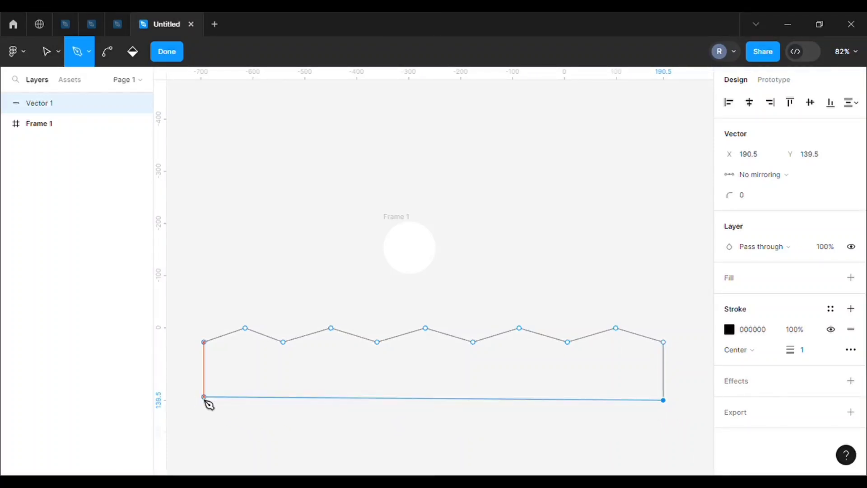
left_click(200, 400)
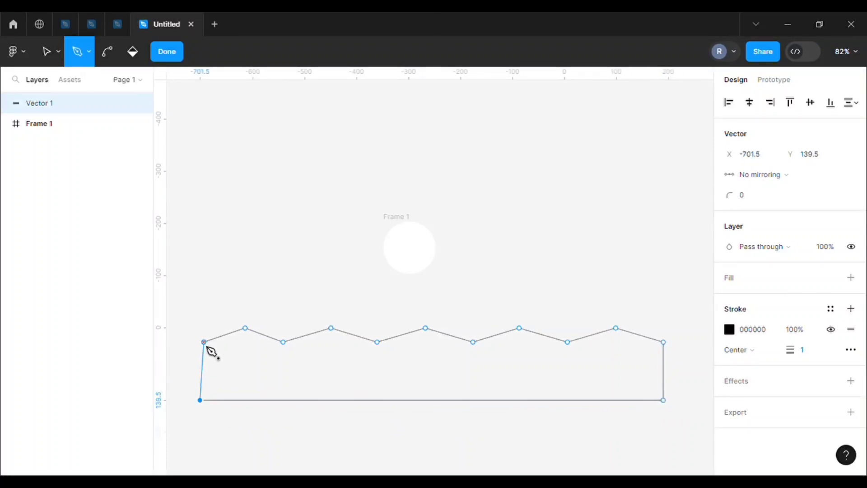
left_click(204, 343)
left_click(161, 48)
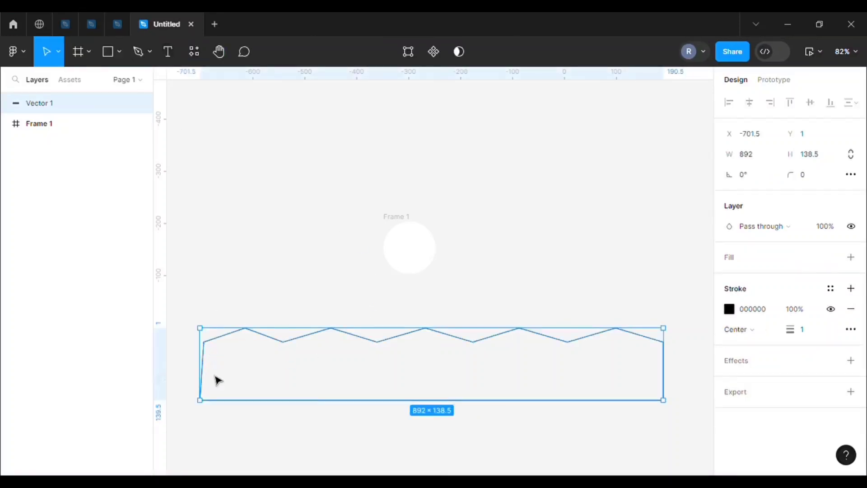
Straighten the zigzag shape's left side so it runs vertically, making the shape about 900 × 142
left_click_drag(200, 400, 205, 402)
left_click_drag(204, 367, 198, 346)
double_click(235, 334)
left_click(249, 338)
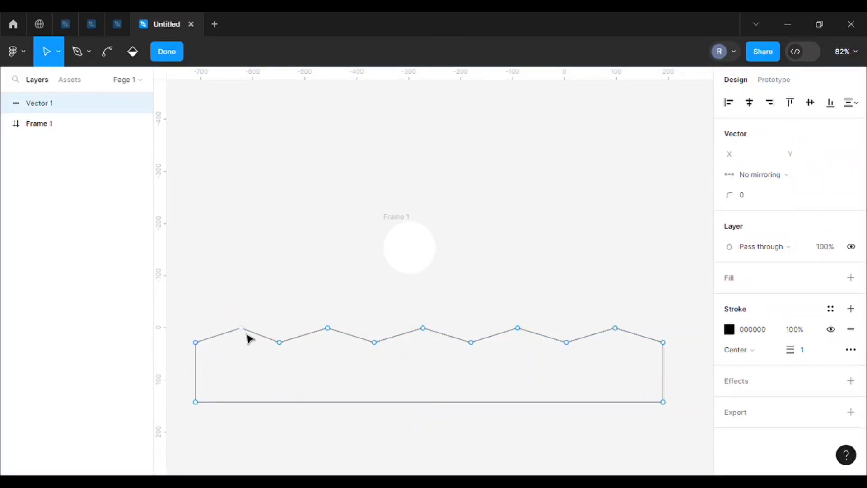
left_click(242, 333)
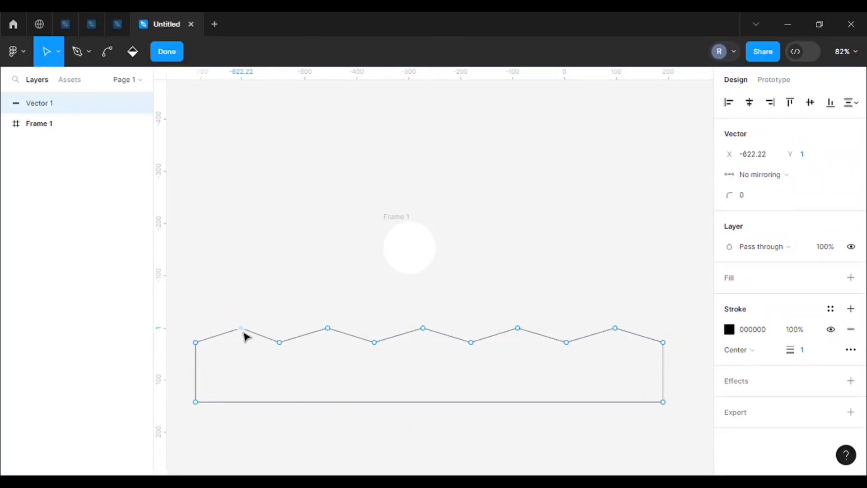
left_click(266, 319)
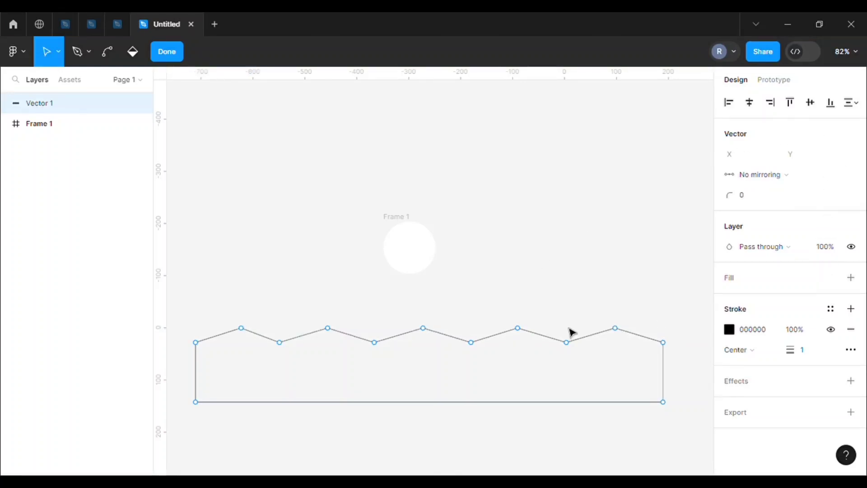
left_click(167, 51)
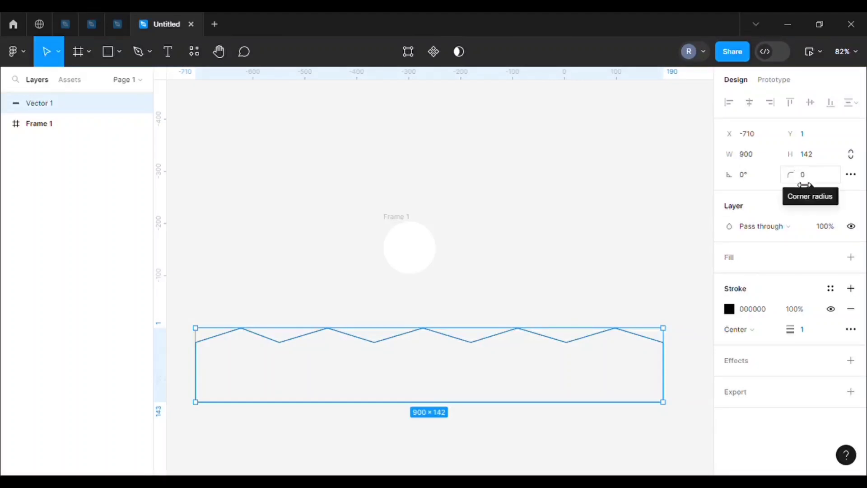
Set the zigzag shape's corner radius to 171 to smooth its peaks into waves
left_click_drag(794, 177, 154, 85)
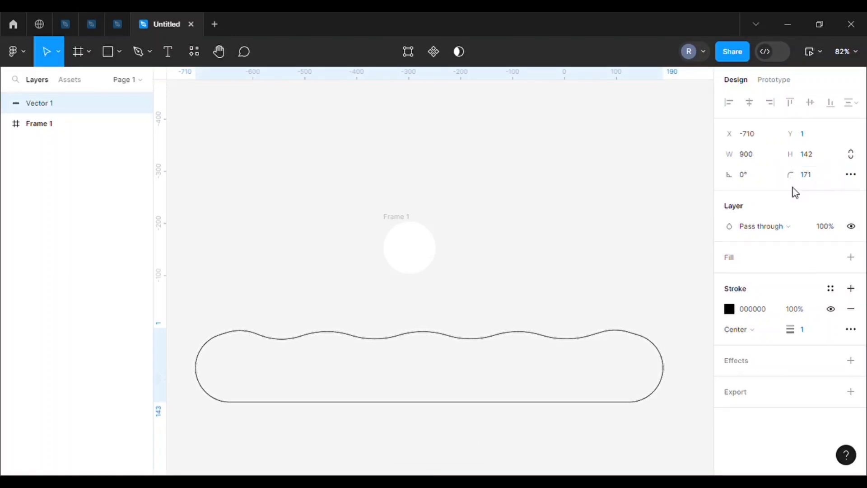
left_click(540, 257)
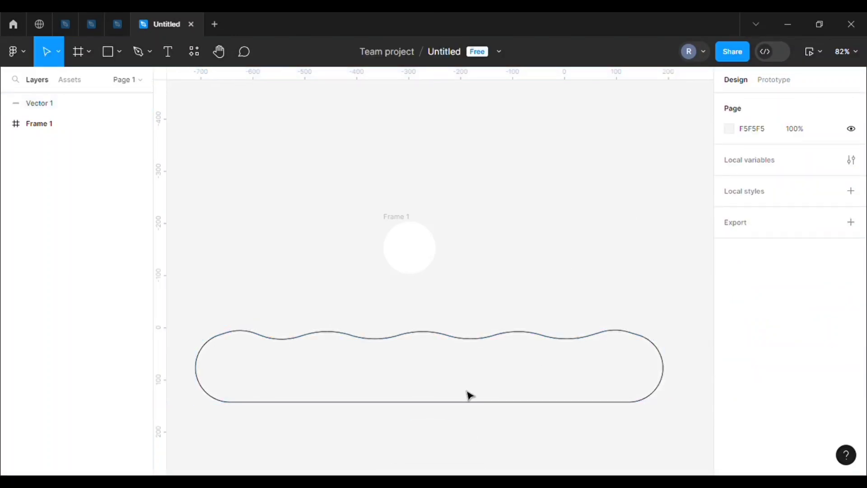
Remove the wave shape's black stroke and give it a linear gradient fill
left_click(364, 341)
left_click(851, 308)
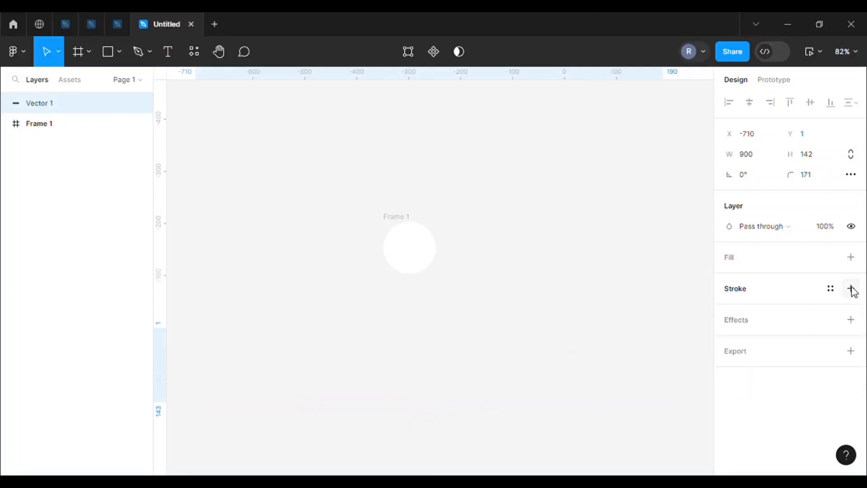
left_click(850, 257)
left_click(728, 278)
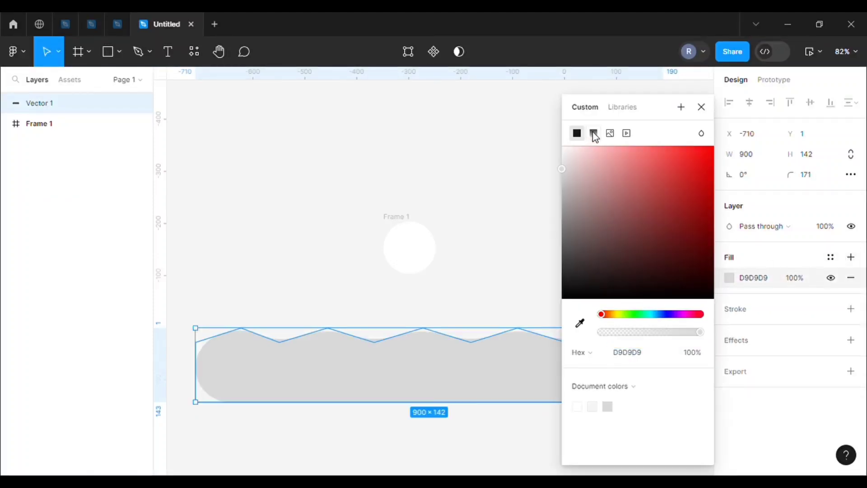
left_click(594, 133)
Set the gradient's start stop to the medium blue 3D8BC3
left_click(657, 358)
left_click(692, 265)
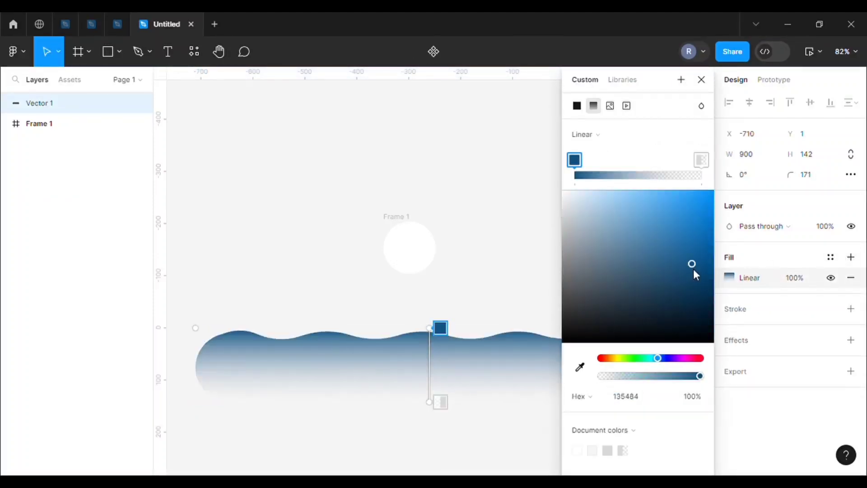
left_click(697, 296)
left_click_drag(695, 301, 667, 230)
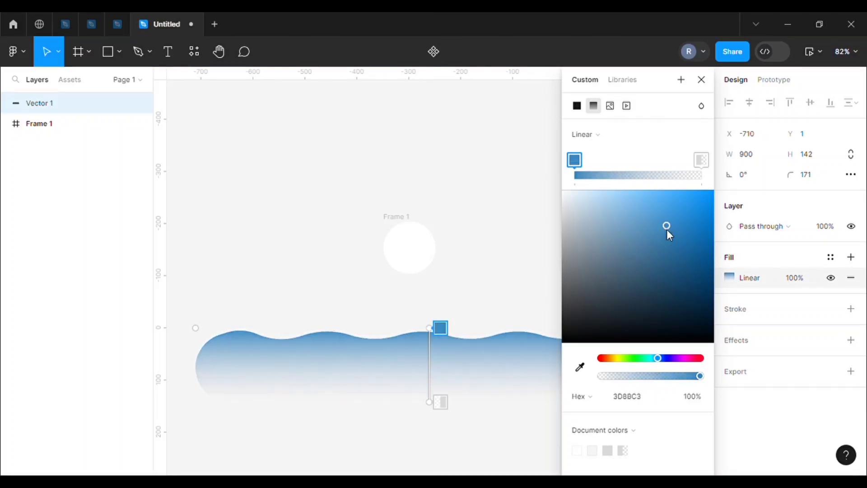
Set the gradient's transparent end stop to dark navy 152B3C at 83% opacity
left_click(699, 159)
left_click(660, 307)
left_click(628, 376)
left_click_drag(658, 376, 684, 376)
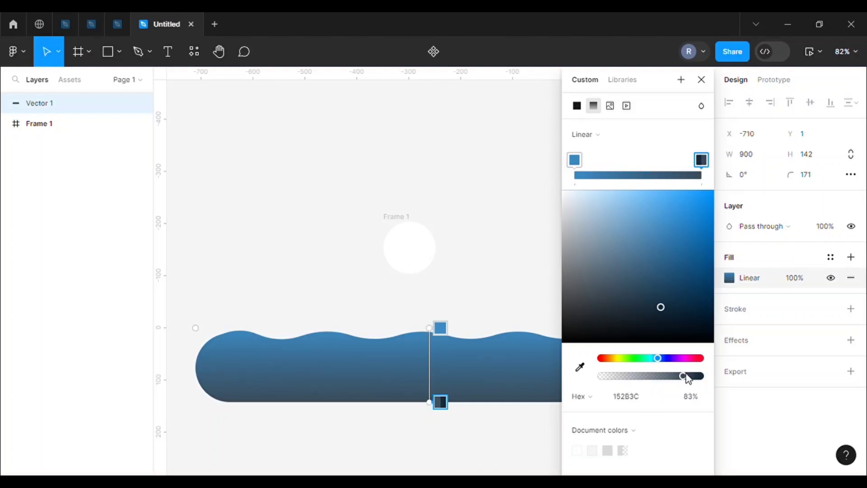
Lighten the gradient's start stop to 5BB2F0 and close the color picker
left_click(574, 160)
left_click_drag(682, 237, 634, 213)
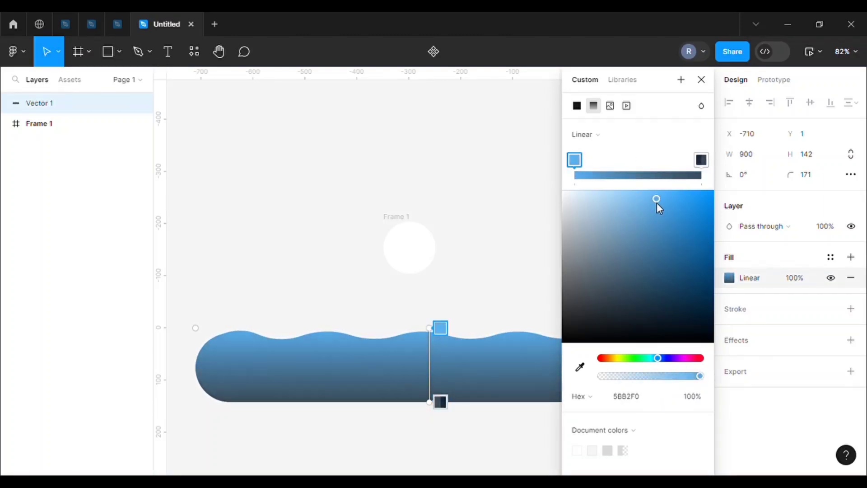
left_click(702, 81)
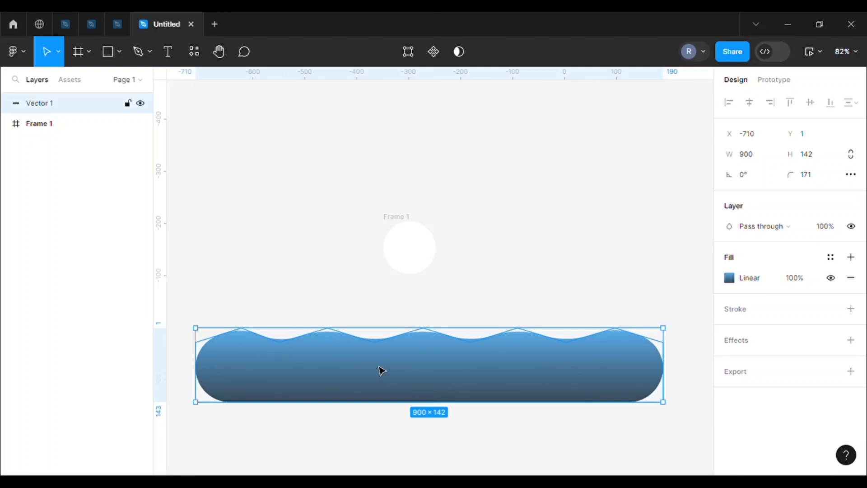
Duplicate the wave with the copy shifted right to X -649, and set the copy's gradient start stop to 43A6EE at 69% opacity
key("ctrl+d")
left_click_drag(403, 368, 413, 365)
left_click(729, 277)
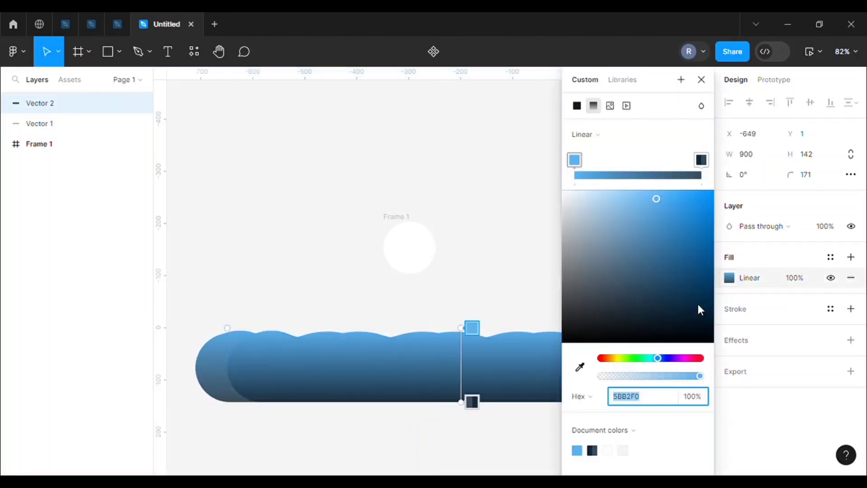
left_click_drag(660, 201, 676, 214)
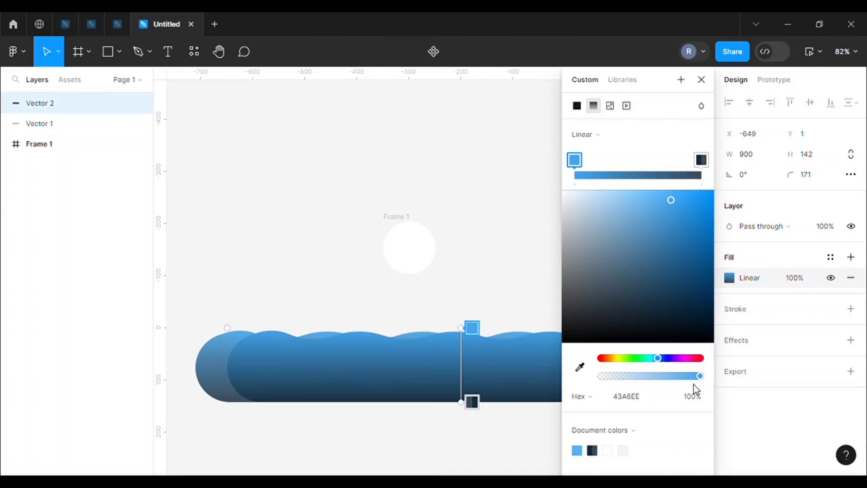
left_click_drag(699, 376, 682, 376)
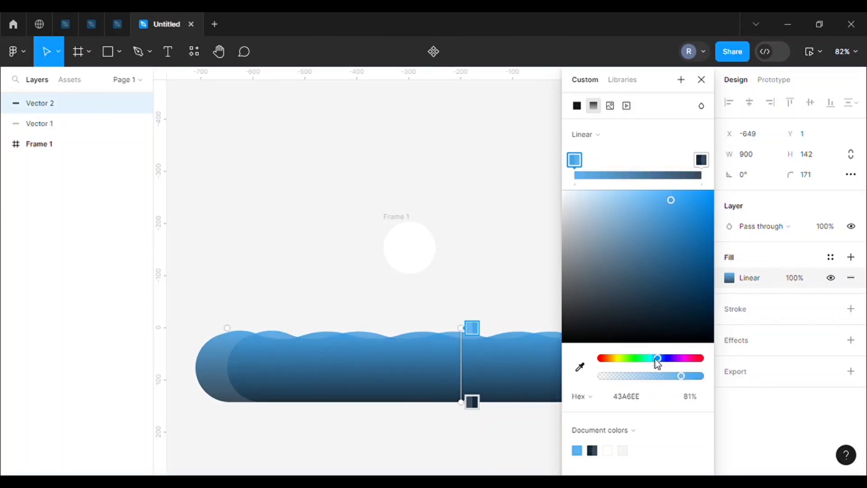
left_click(669, 375)
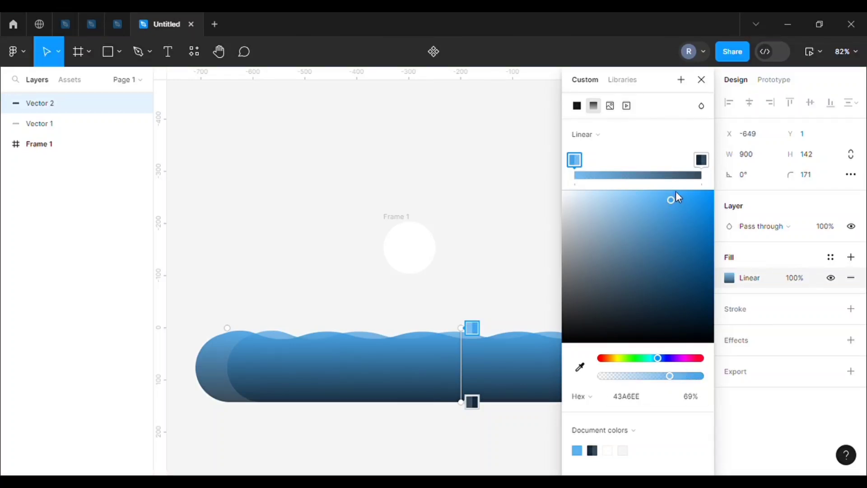
left_click(701, 80)
Select both wave shapes and move them into the circular frame so their crests fill its lower part
mouse_move(528, 379)
left_mouse_down()
mouse_move(514, 372)
mouse_move(513, 380)
left_mouse_up()
left_click(204, 366)
left_click_drag(199, 313, 412, 400)
left_click_drag(368, 364, 430, 329)
scroll(392, 247, "up", 5)
key("Escape")
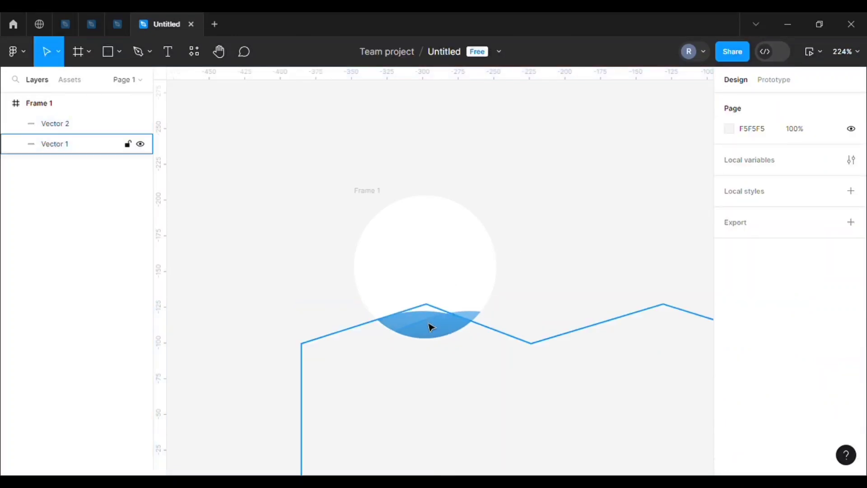
Shift the back wave, Vector 1, slightly left inside the circle and fine-tune its position relative to the front wave
left_click(410, 323)
left_click_drag(410, 323, 394, 323)
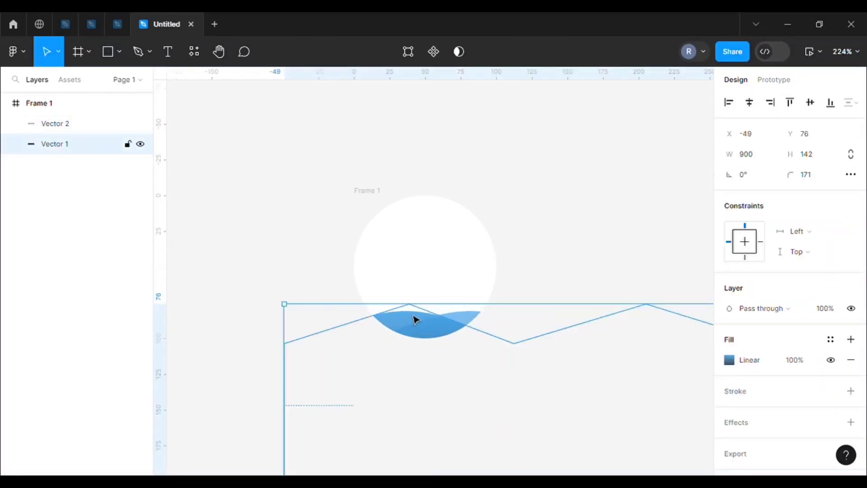
key("Right")
key("Right")
key("Up")
key("Escape")
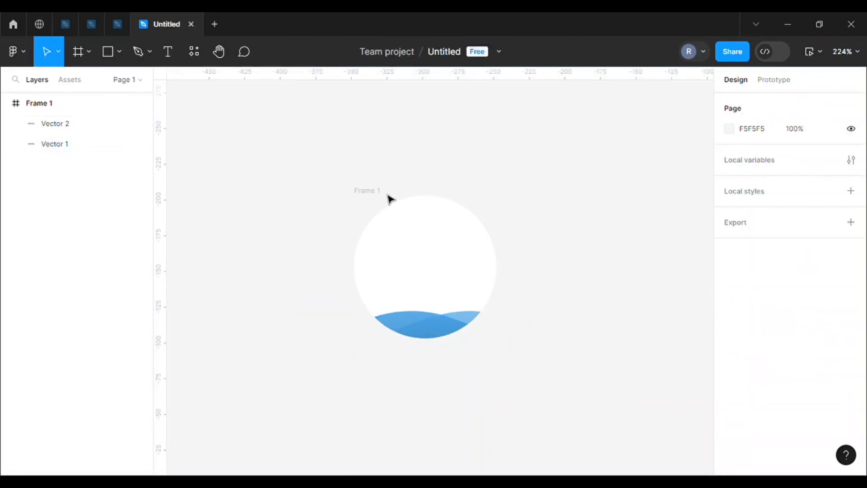
Turn the circular frame into a component and add a second variant to it
left_click(367, 190)
left_click(392, 51)
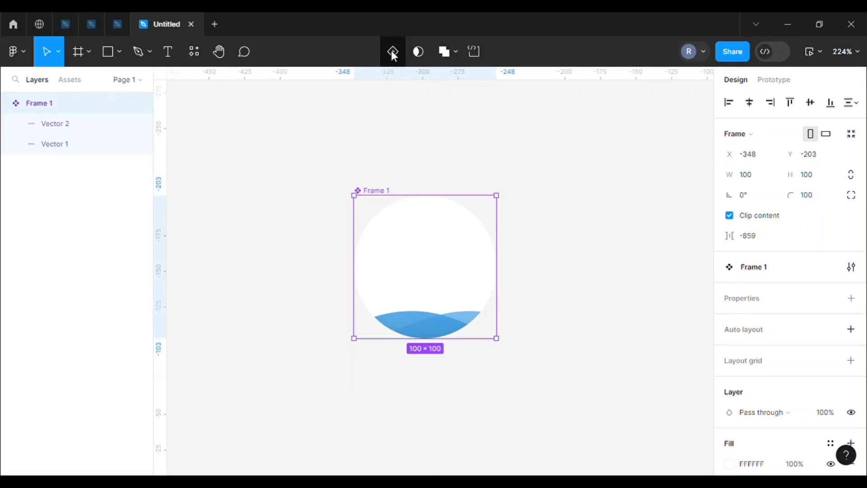
left_click(393, 52)
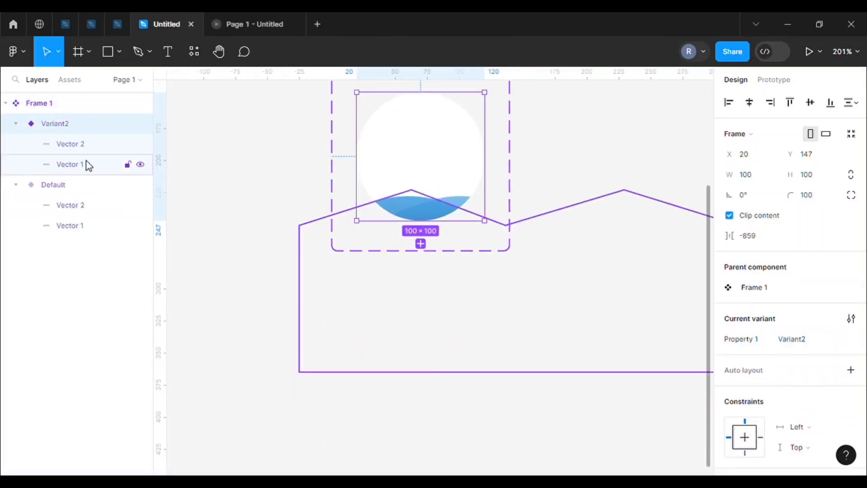
Select both waves in the second variant and move them up to Y -12 and far left so they fill the circle
left_click(180, 174)
left_click(99, 167)
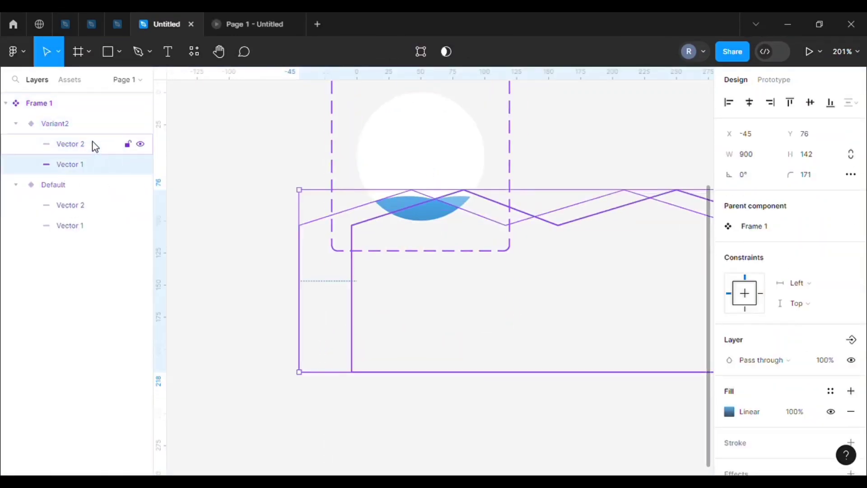
left_click(91, 144, "shift")
left_click_drag(424, 210, 441, 121)
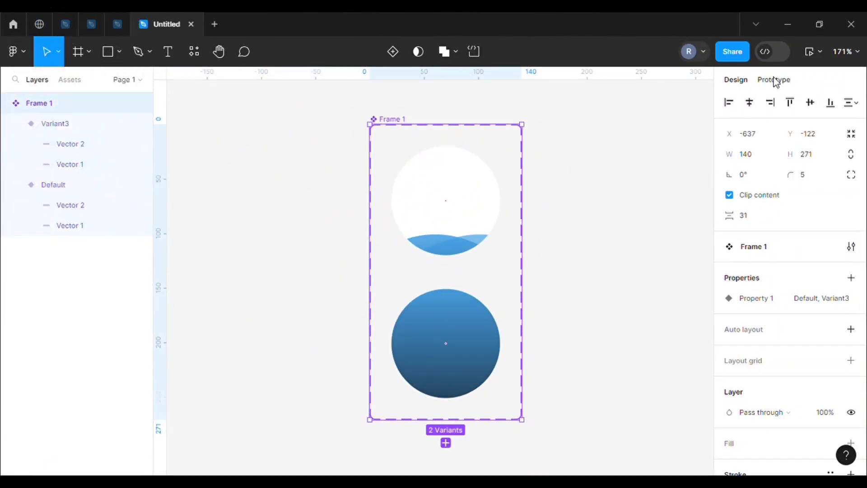
Connect the Default variant to the filled variant with a prototype interaction triggered After delay
left_click(775, 81)
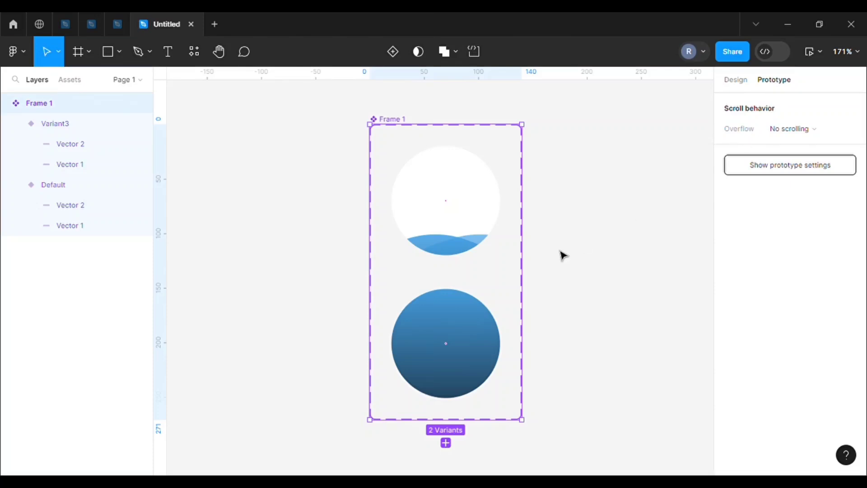
left_click(445, 246)
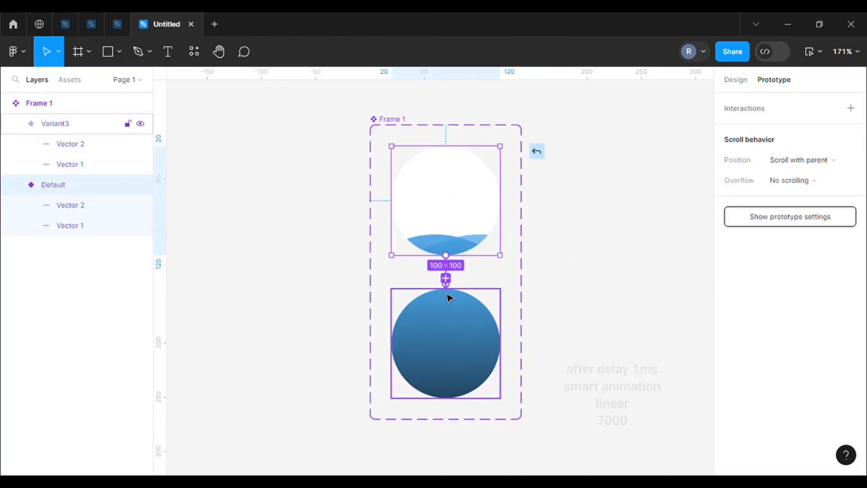
left_click_drag(449, 298, 449, 296)
left_click(408, 323)
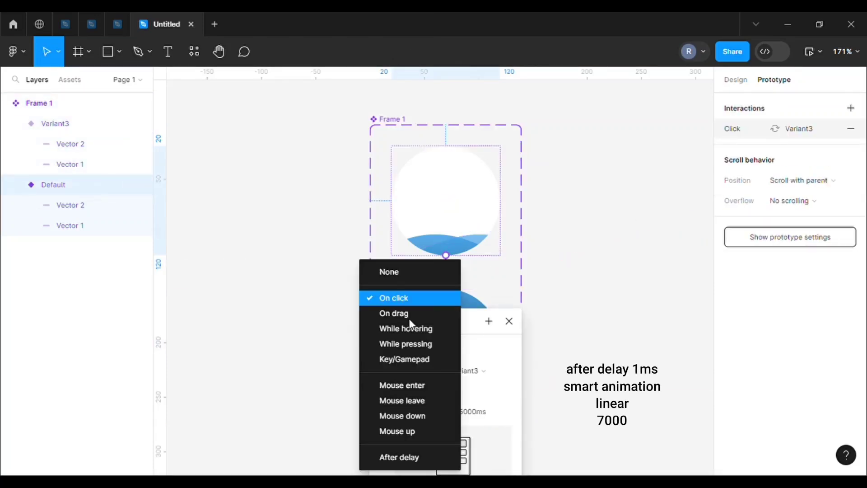
left_click(398, 461)
Give the interaction a Smart animate transition with Linear easing and a duration of 7000 ms
left_click(448, 434)
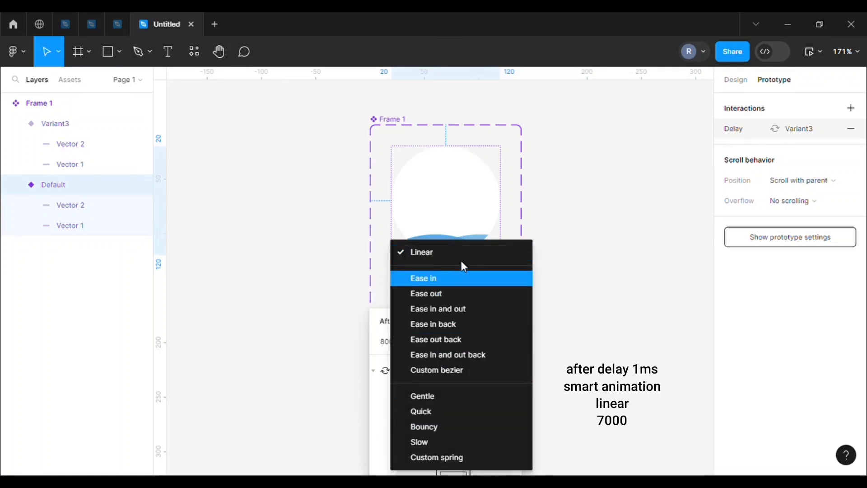
left_click(533, 310)
left_click(410, 410)
left_click(424, 371)
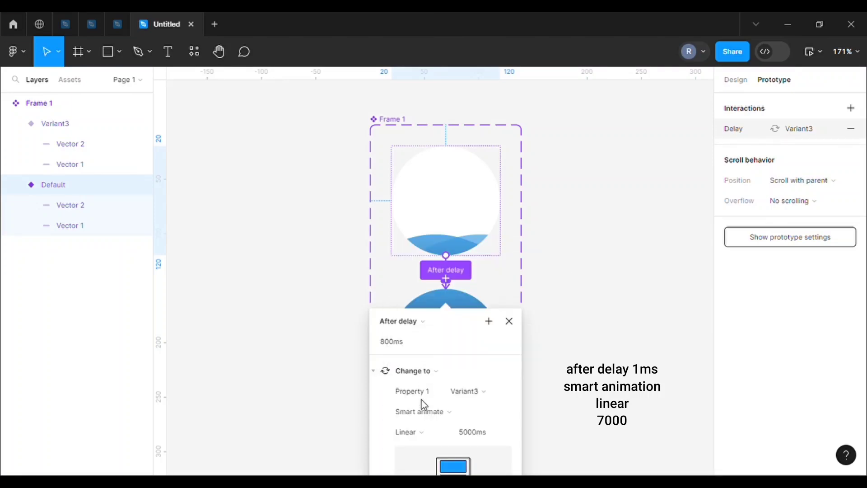
left_click(460, 432)
left_click(463, 432)
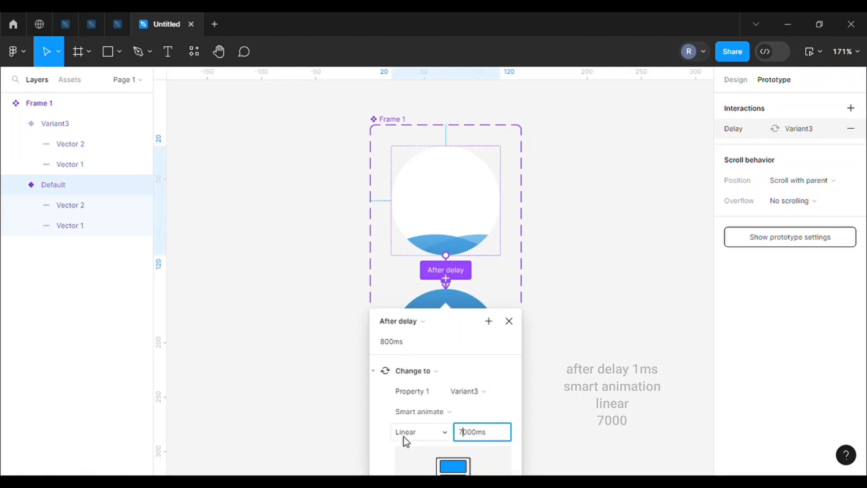
left_click(428, 432)
left_click(439, 262)
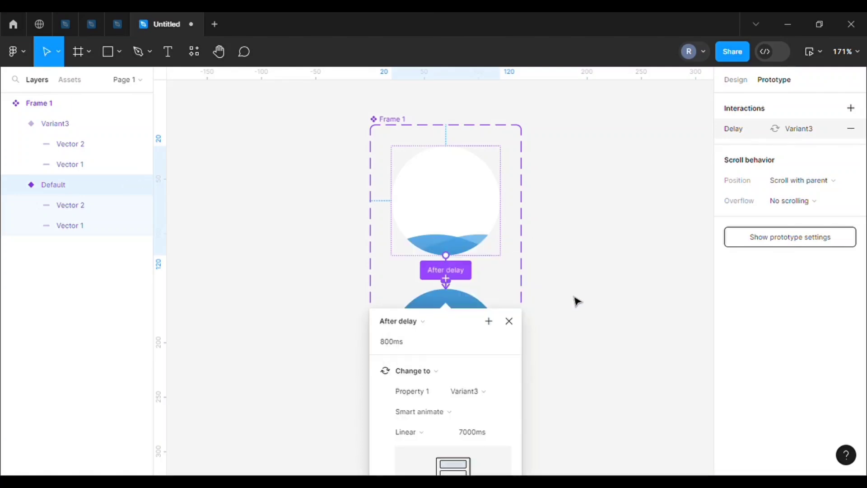
left_click(576, 303)
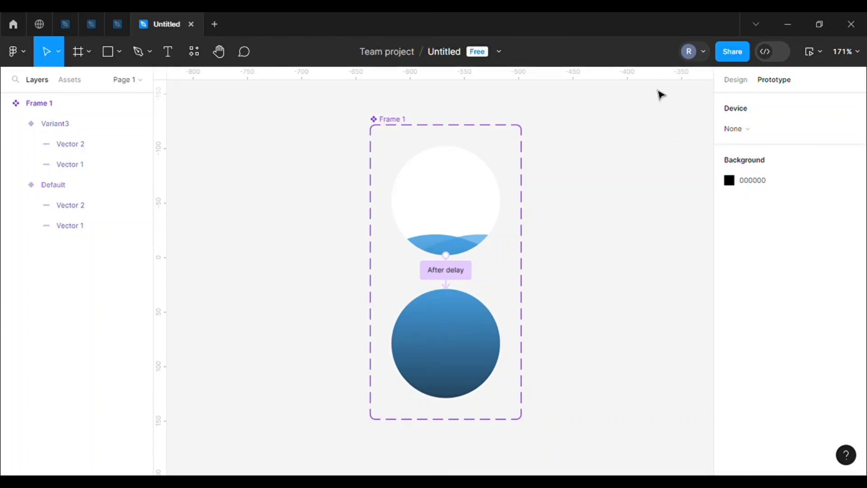
Draw a new frame about 339 × 232 beside the component set
left_click(88, 51)
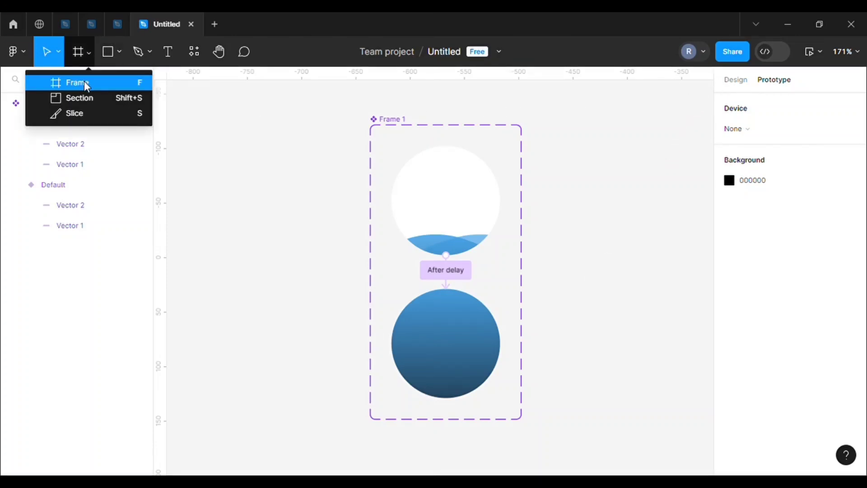
left_click(84, 81)
left_click_drag(570, 129, 695, 383)
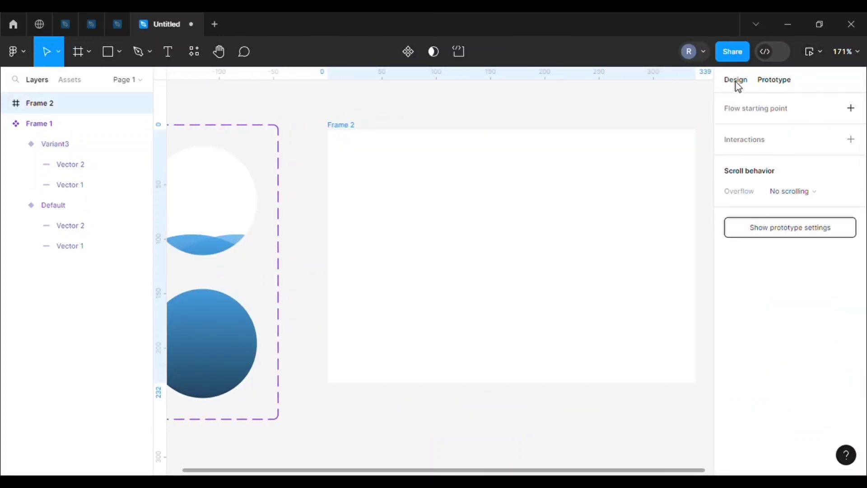
Place an instance of the Frame 1 component in the new frame and centre it horizontally and vertically
left_click(735, 81)
left_click_drag(643, 255, 458, 257)
left_click(65, 80)
left_click_drag(49, 209, 449, 262)
left_click(754, 105)
left_click(811, 103)
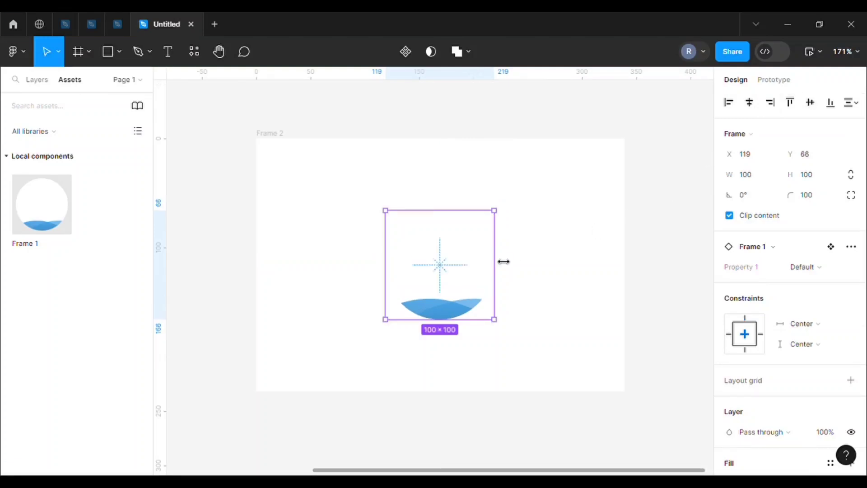
Add a 000000 stroke to the circle instance and lower its opacity to 9%
scroll(788, 289, "down", 5)
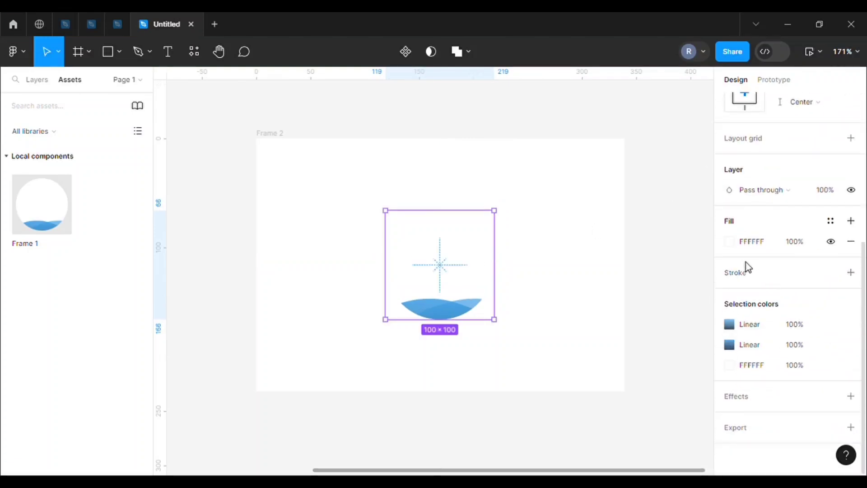
left_click(735, 276)
left_click(728, 293)
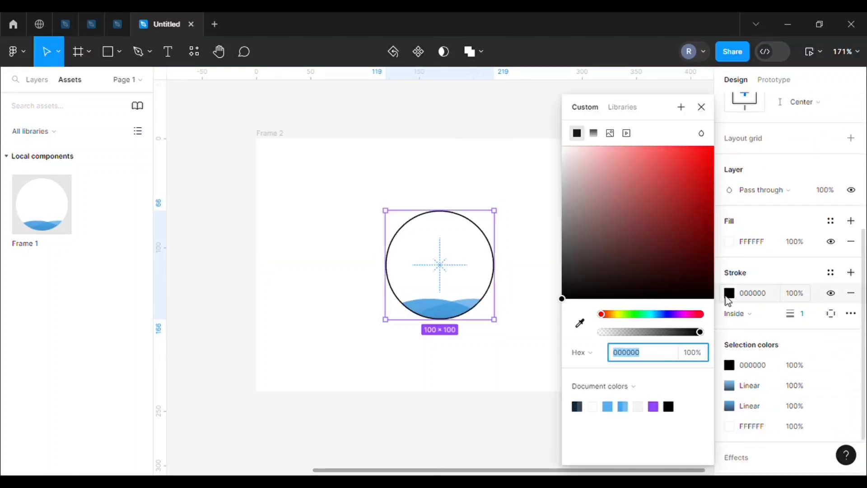
left_click_drag(604, 332, 613, 335)
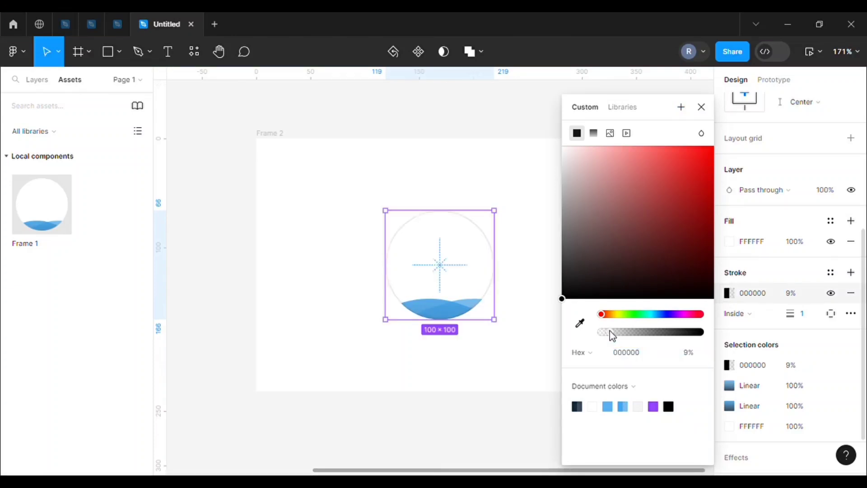
left_click(731, 298)
Position the circle's stroke Outside and set its weight to 11
mouse_move(791, 313)
left_mouse_down()
mouse_move(828, 313)
mouse_move(802, 315)
left_mouse_up()
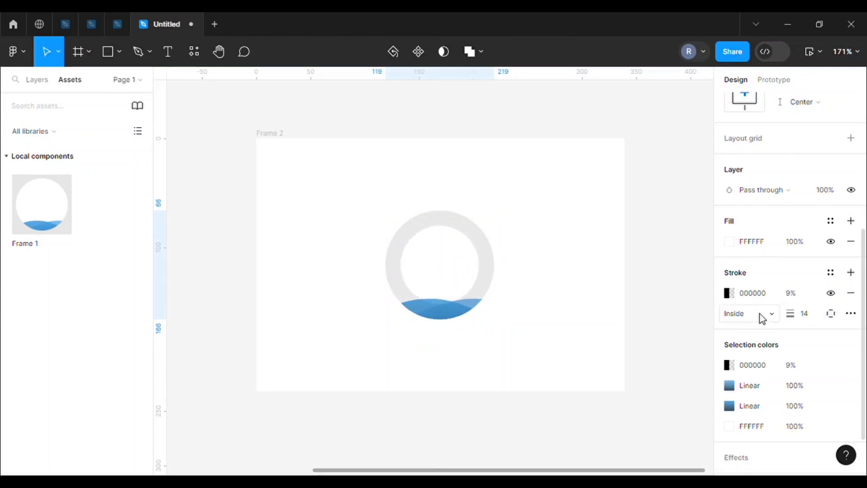
left_click(735, 313)
mouse_move(800, 321)
left_mouse_down()
mouse_move(792, 313)
mouse_move(793, 321)
left_mouse_up()
Add a drop shadow to the circle with 000000 at 7% opacity and a larger blur
scroll(785, 361, "down", 2)
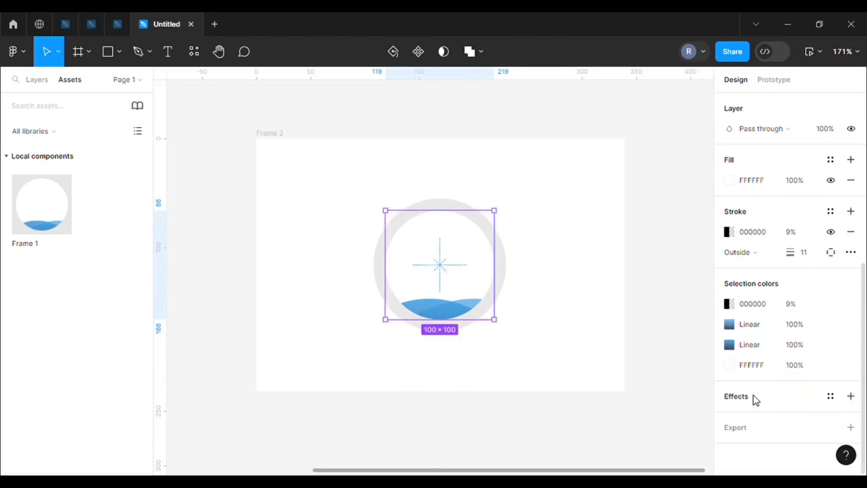
left_click(756, 399)
left_click(729, 416)
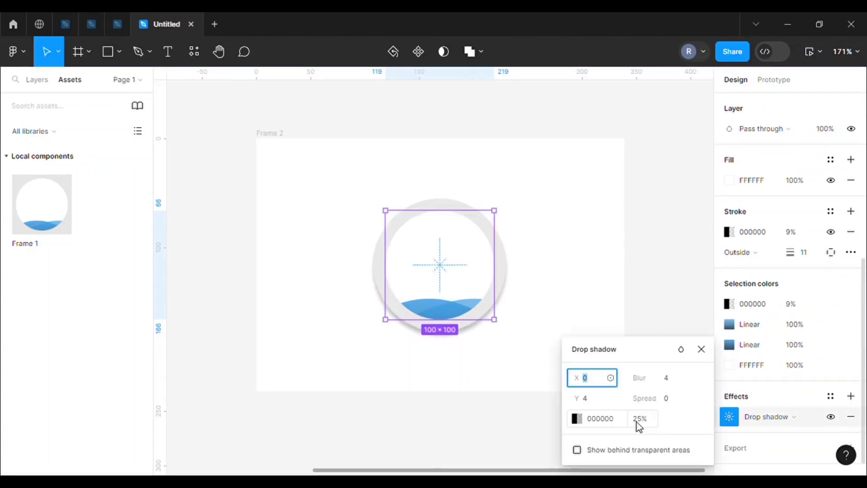
left_click(578, 419)
left_click(457, 332)
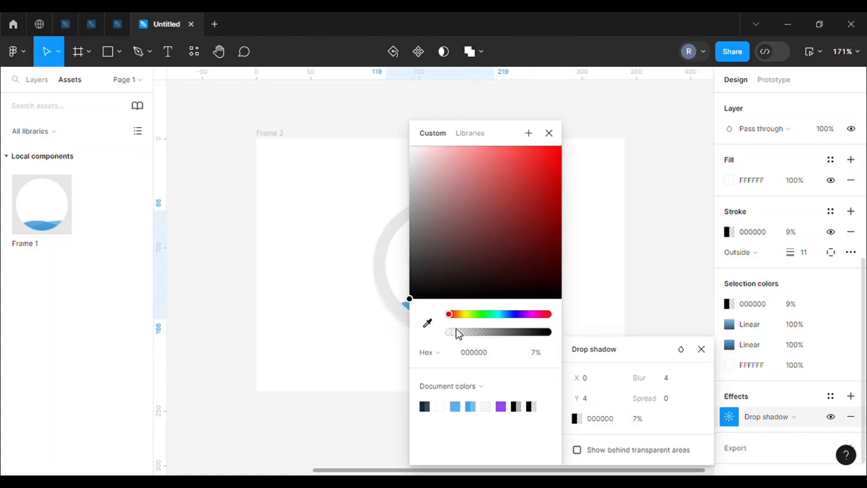
left_click_drag(640, 377, 661, 381)
left_click(549, 133)
left_click(548, 260)
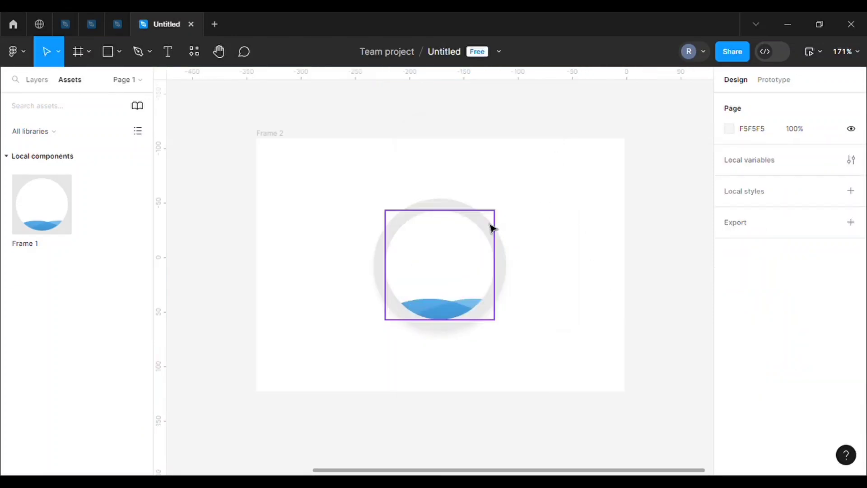
Reduce the circle's stroke opacity to 7%
left_click(490, 228)
scroll(771, 360, "down", 6)
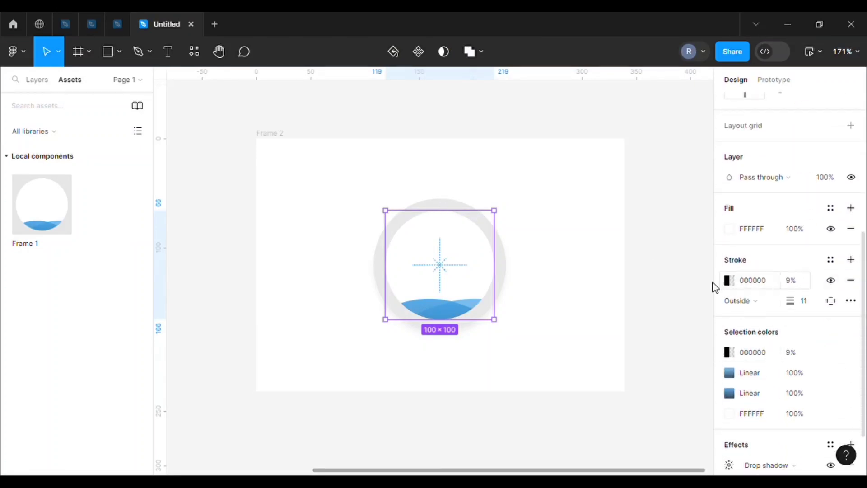
left_click(725, 281)
left_click(608, 334)
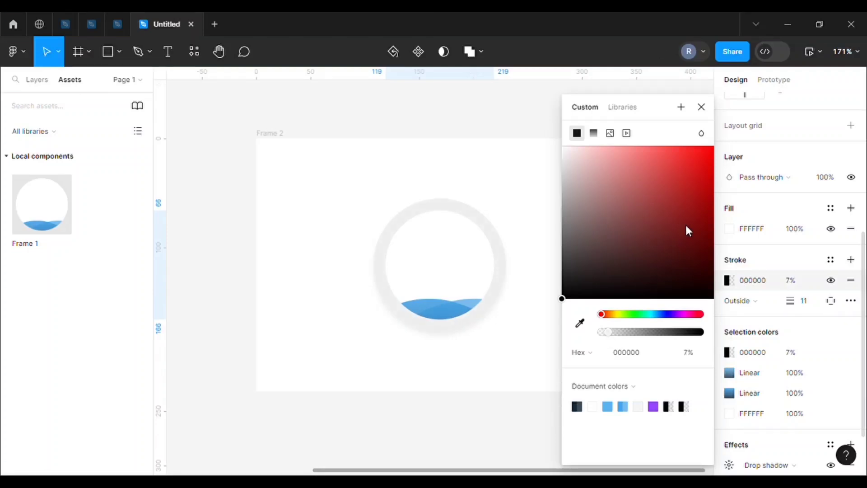
left_click(701, 107)
Add a second effect to the circle and change it to an inner shadow
scroll(674, 248, "down", 1)
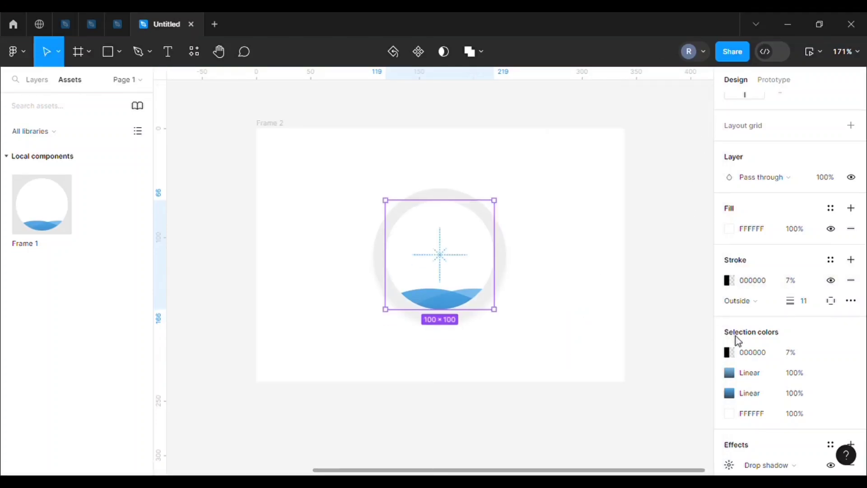
scroll(763, 373, "down", 2)
left_click(852, 379)
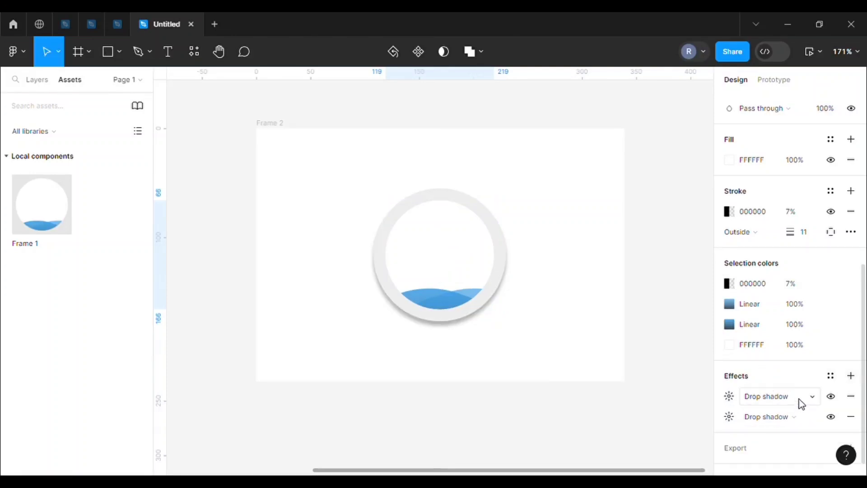
left_click(797, 399)
left_click(686, 389)
left_click(798, 397)
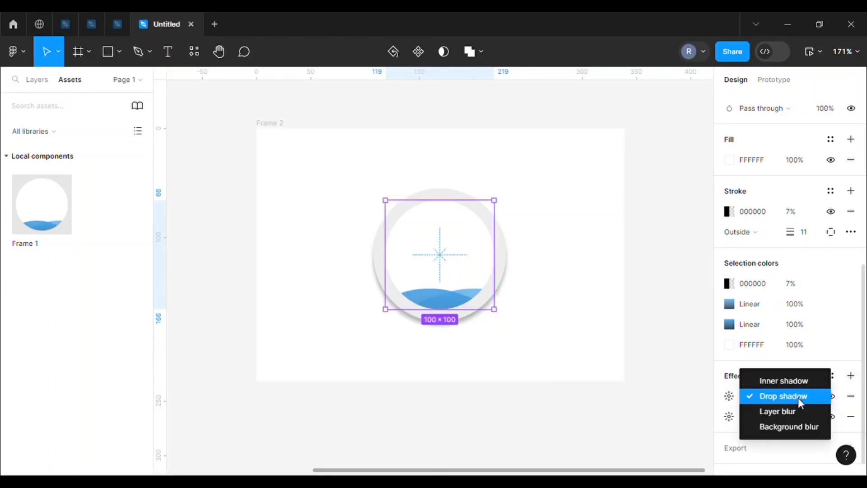
left_click(782, 382)
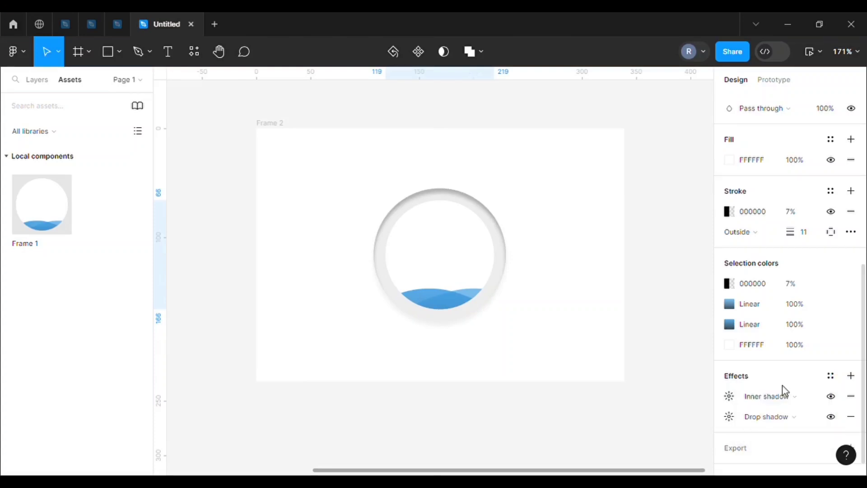
Set the inner shadow's blur to 51.4 and its colour opacity to 17%
left_click(732, 399)
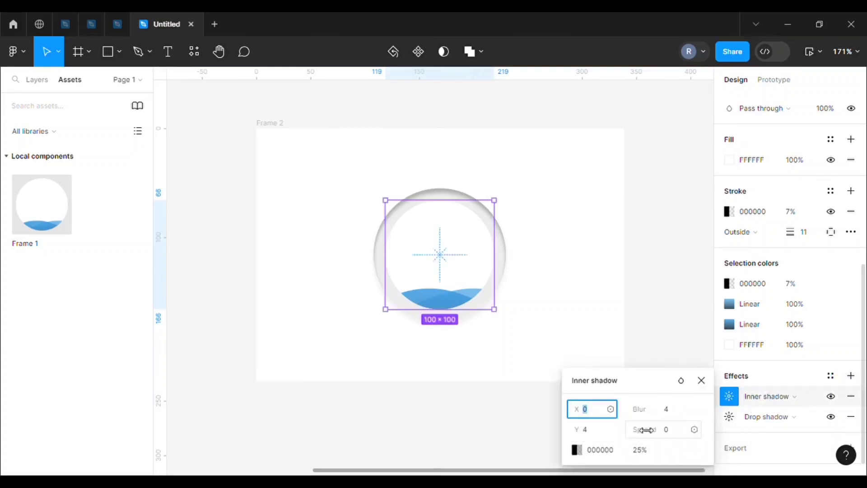
left_click_drag(663, 410, 394, 399)
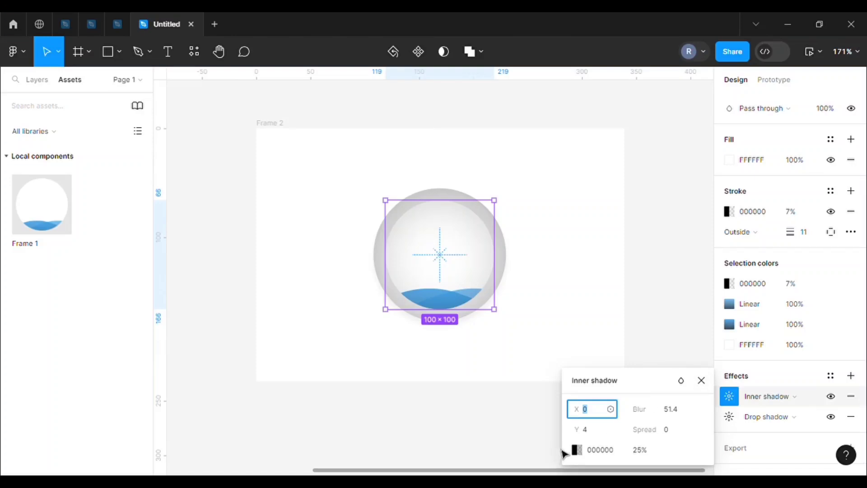
left_click(577, 449)
left_click_drag(461, 331, 465, 335)
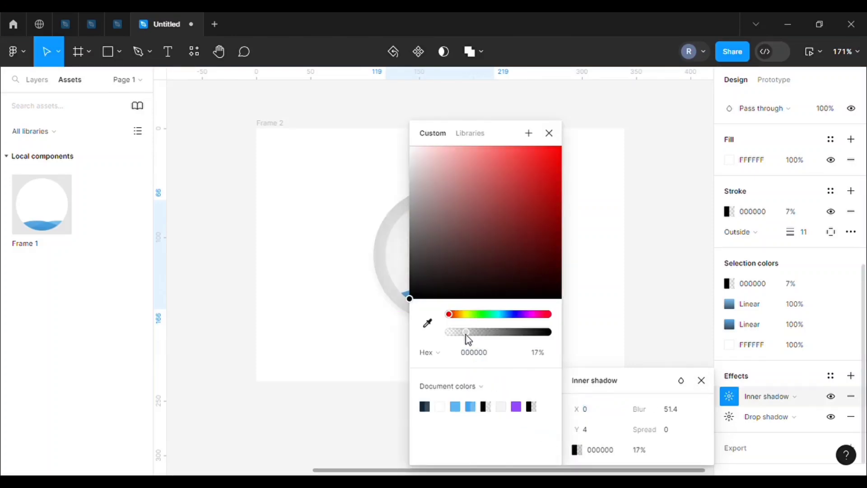
left_click(549, 133)
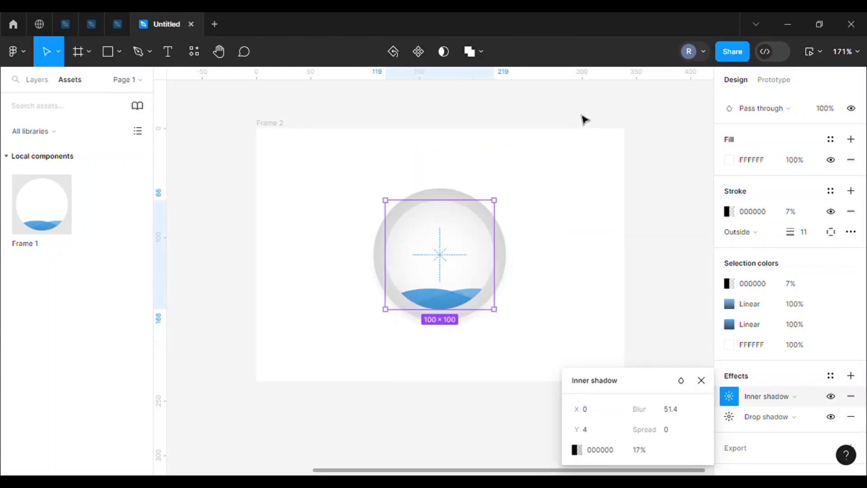
left_click(604, 178)
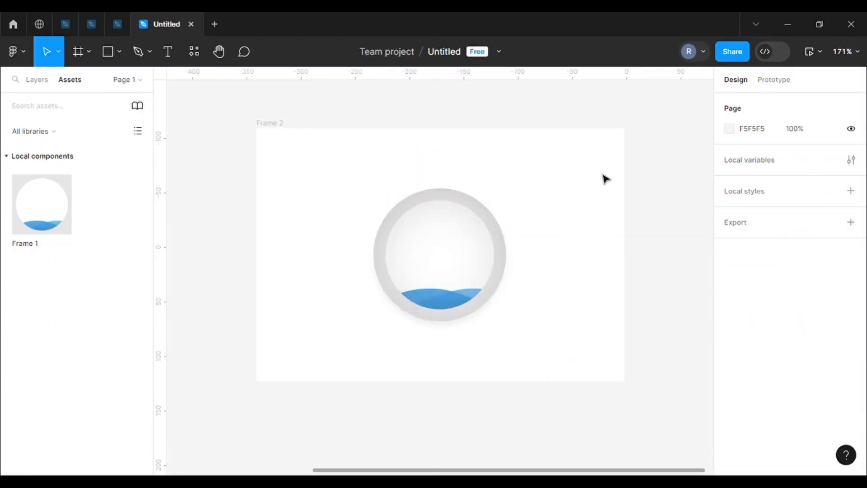
Change the circle's stroke from black to a lighter colour so the ring is paler
left_click(473, 201)
scroll(757, 329, "down", 3)
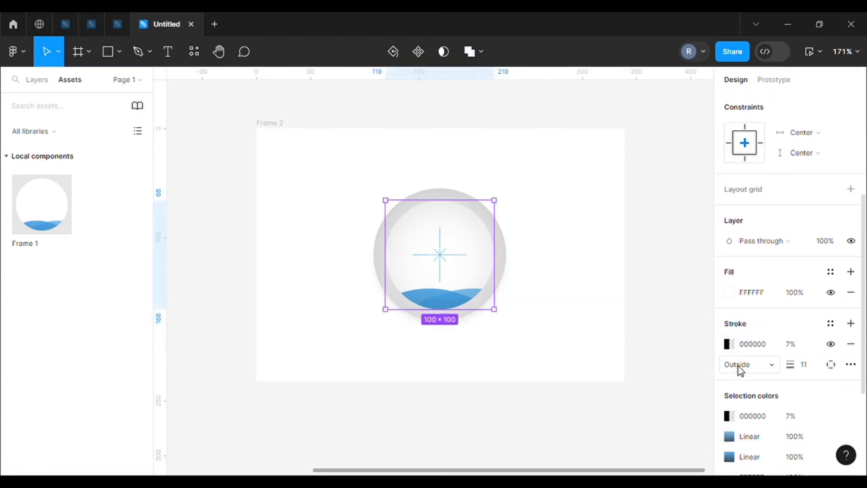
left_click(728, 344)
mouse_move(565, 299)
left_mouse_down()
mouse_move(514, 174)
mouse_move(498, 206)
left_mouse_up()
left_click(701, 106)
left_click(193, 123)
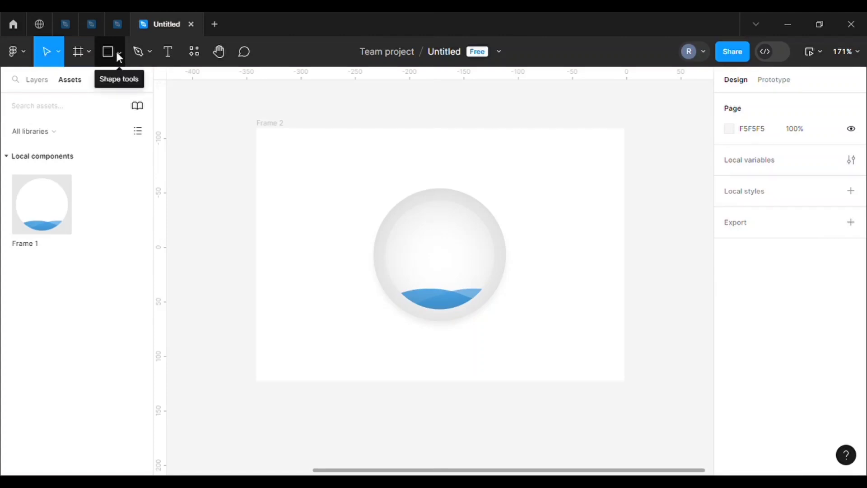
Add the text "Loading.." inside the circle, above the blue waves
left_click(173, 51)
left_click(444, 263)
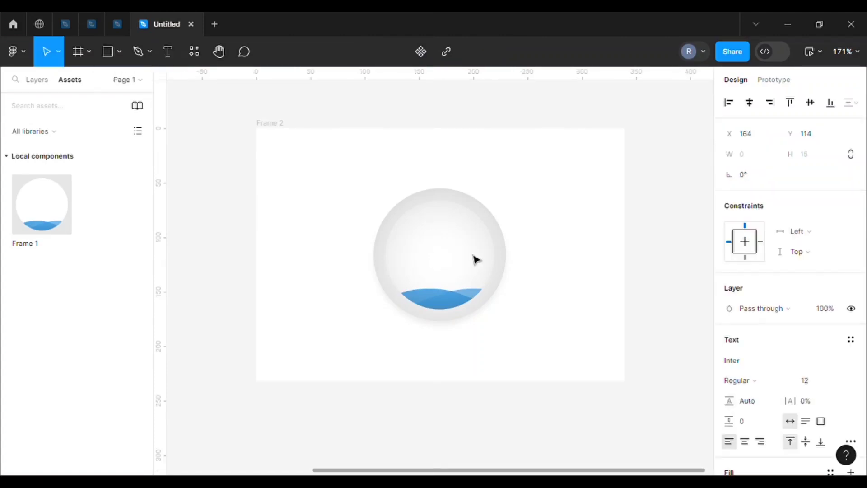
type("Loading..")
key("Escape")
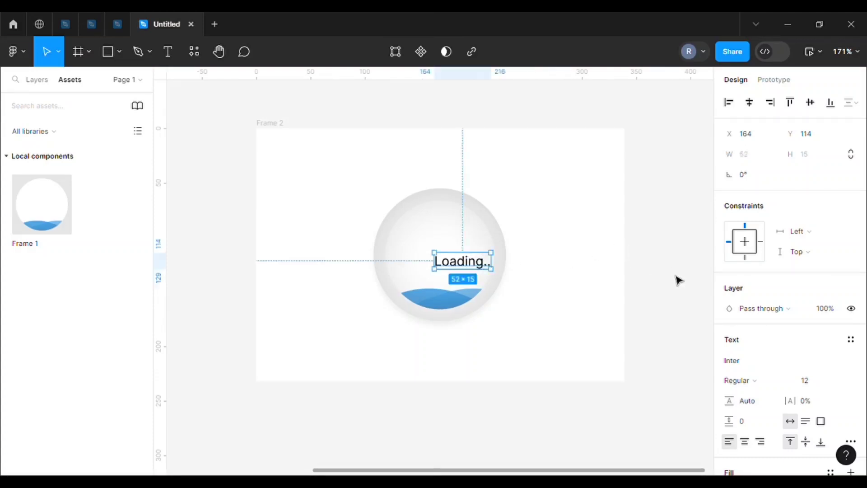
Make the "Loading.." text Bold and set its font size to 10
scroll(773, 376, "down", 3)
left_click(755, 250)
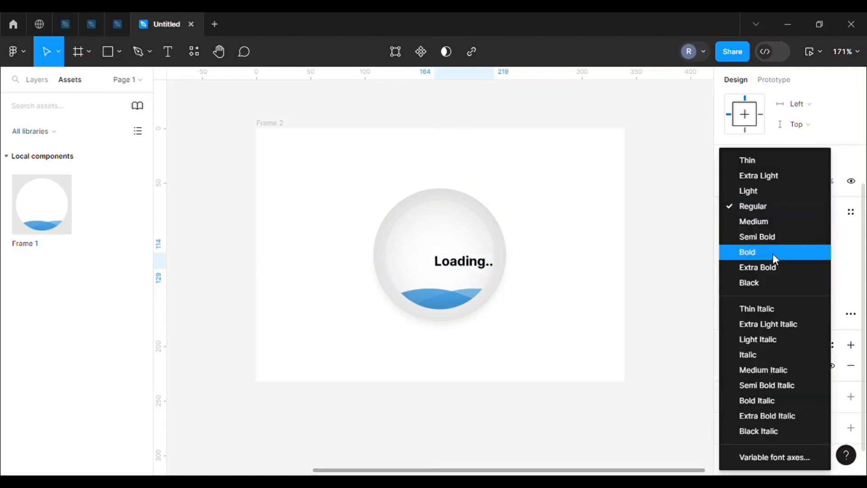
left_click(763, 253)
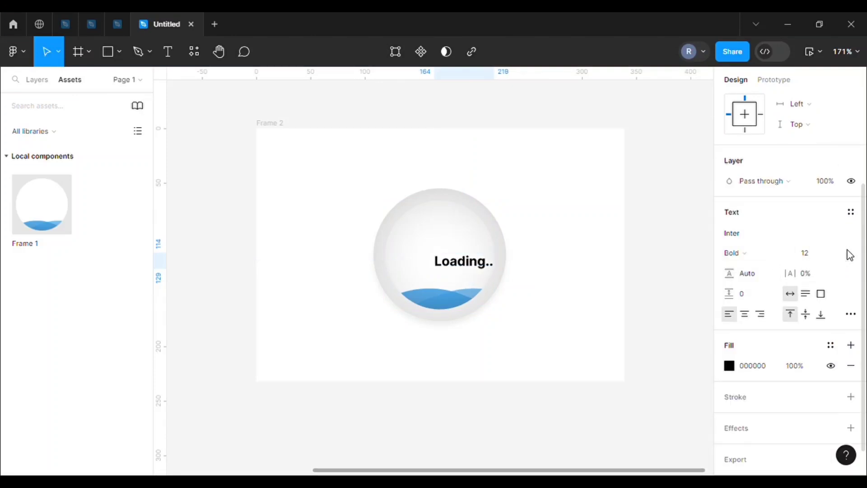
left_click(822, 253)
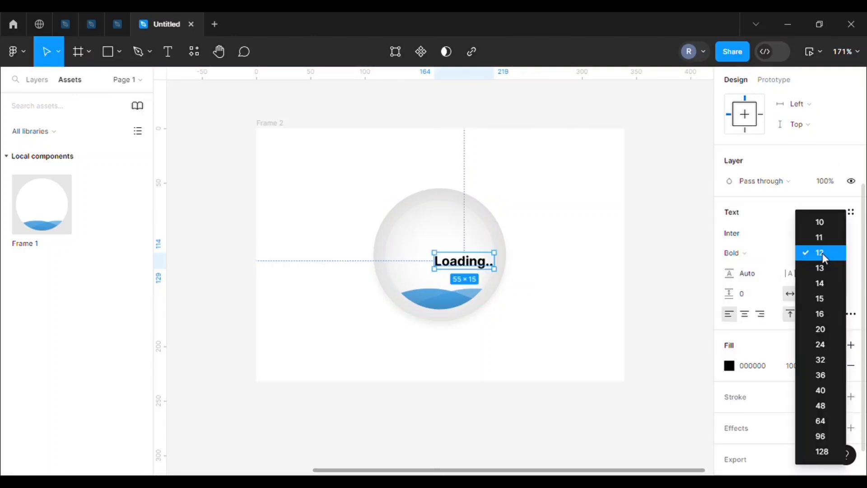
left_click(820, 224)
Recolour the "Loading.." text to the grey-blue 8C9BA7 and move it to the centre of the circle
left_click(728, 365)
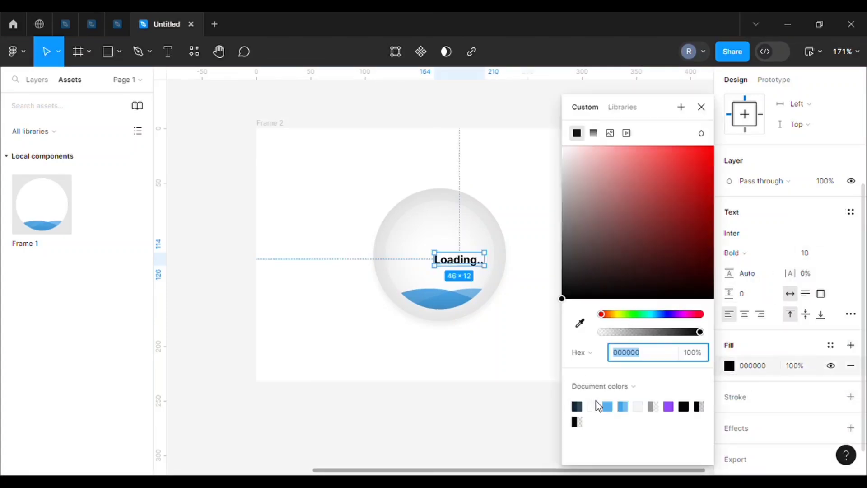
left_click(608, 407)
left_click_drag(455, 267, 445, 262)
left_click_drag(587, 152, 585, 202)
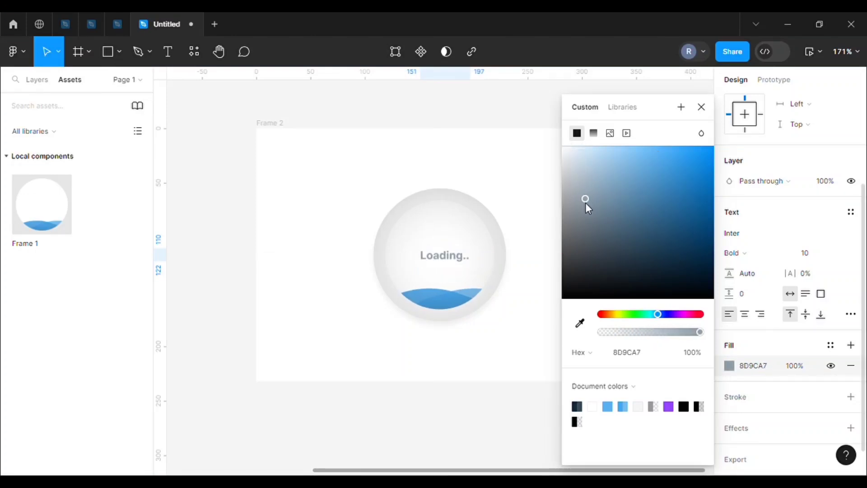
left_click(701, 108)
left_click_drag(448, 262, 449, 262)
left_click(526, 170)
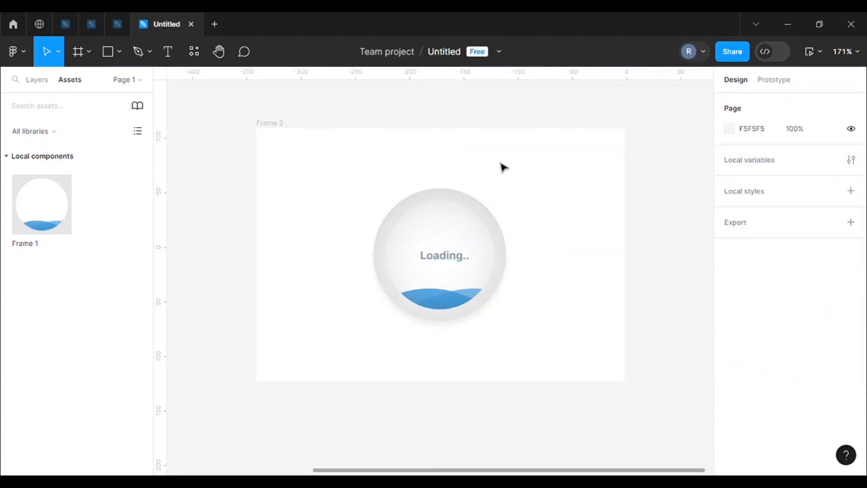
Present the frame containing the circle as a prototype and play the wave-fill loading animation
left_click(276, 124)
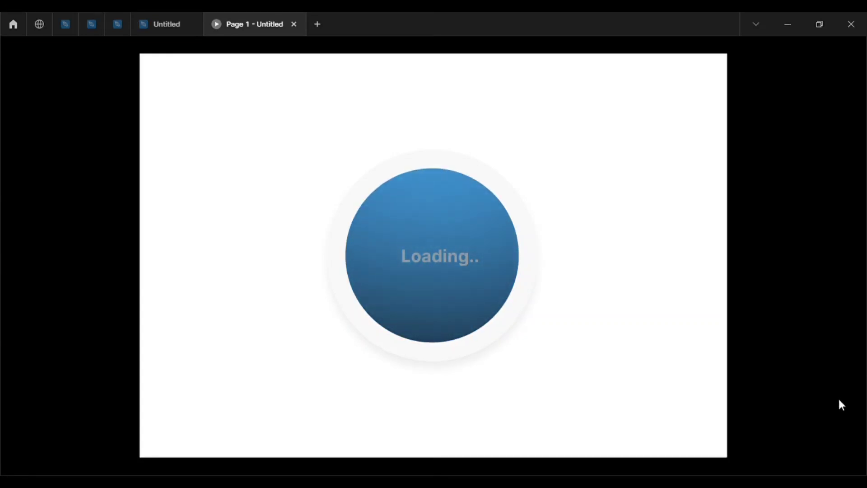
left_click(810, 459)
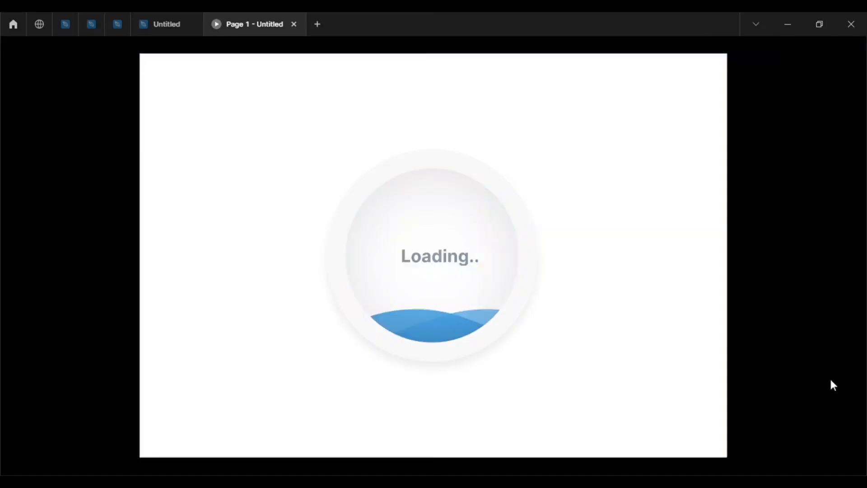